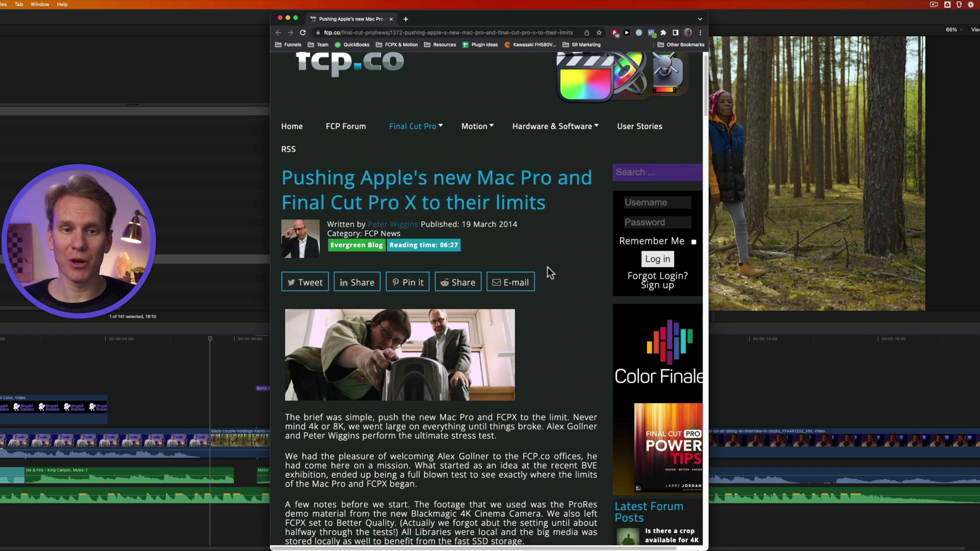
Scroll the fcp.co article to the most-connected-clips section and view its screenshot enlarged, then close it.
scroll(547, 268, "down", 10)
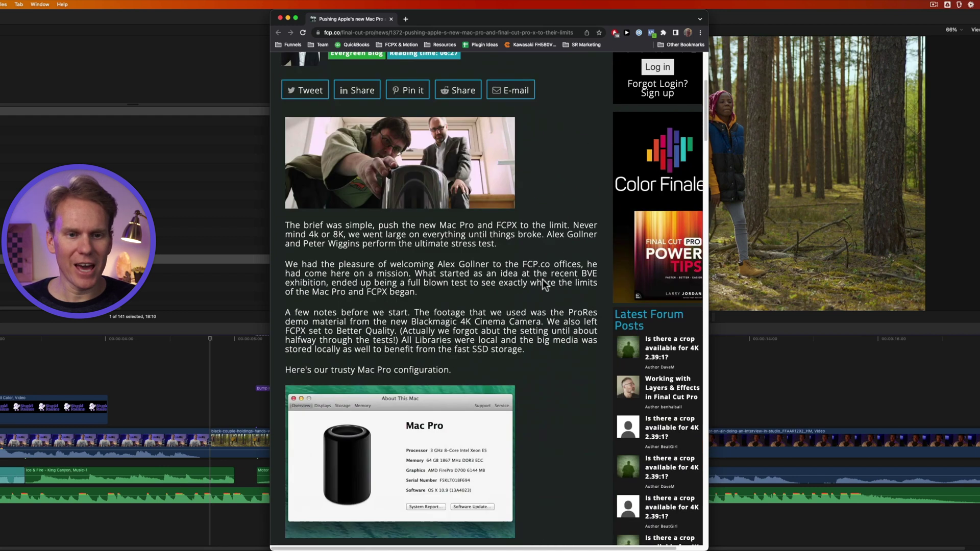
scroll(547, 270, "down", 3)
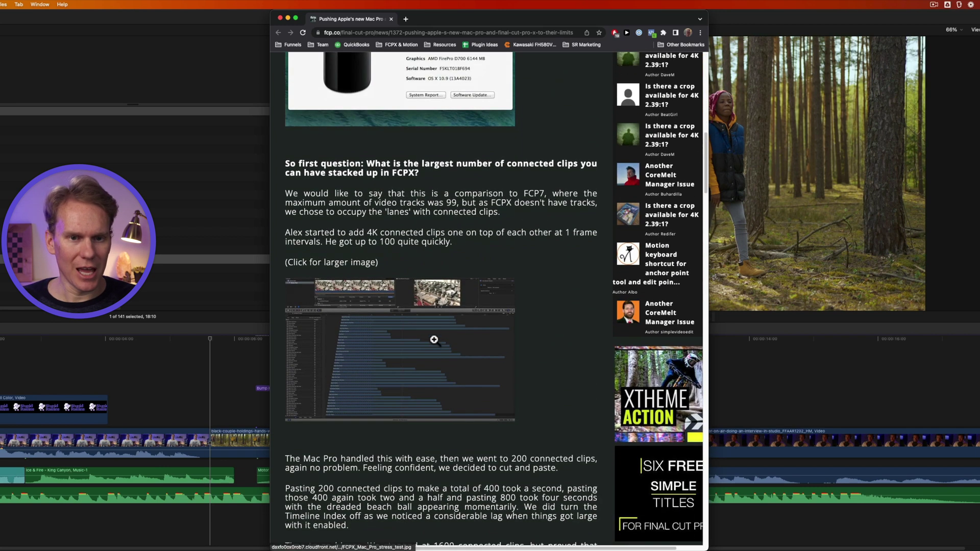
left_click(436, 339)
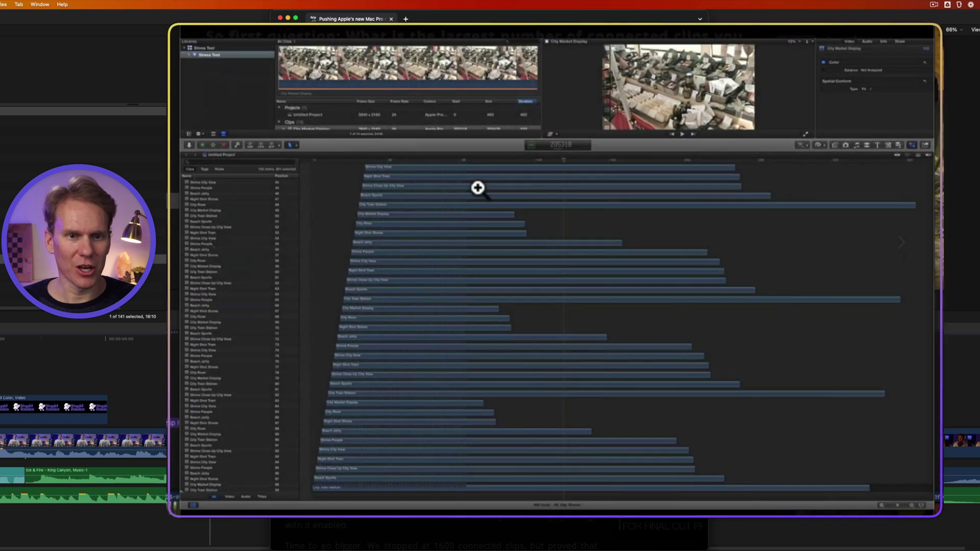
left_click(506, 38)
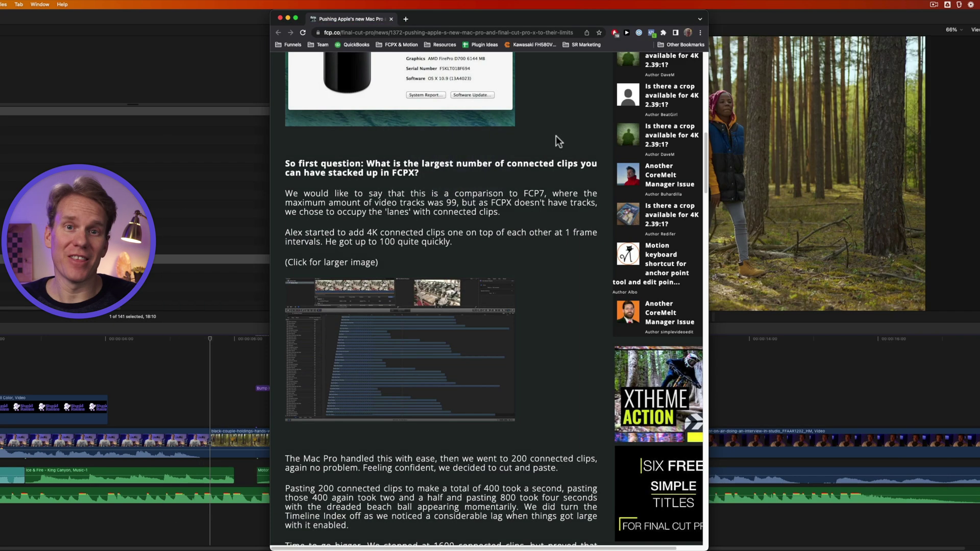
Back in Final Cut Pro, connect the on-air sign clip above the storyline with Q.
left_click(207, 326)
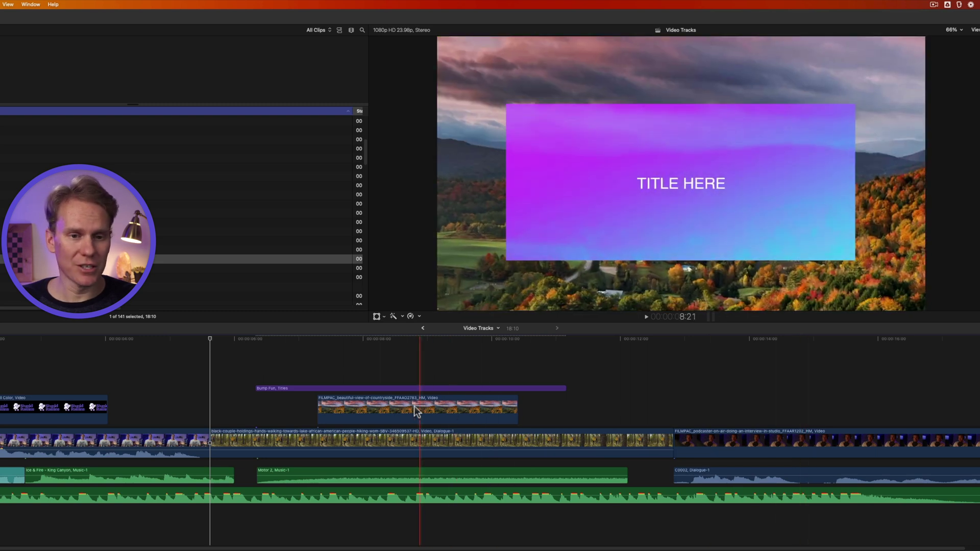
left_click(155, 254)
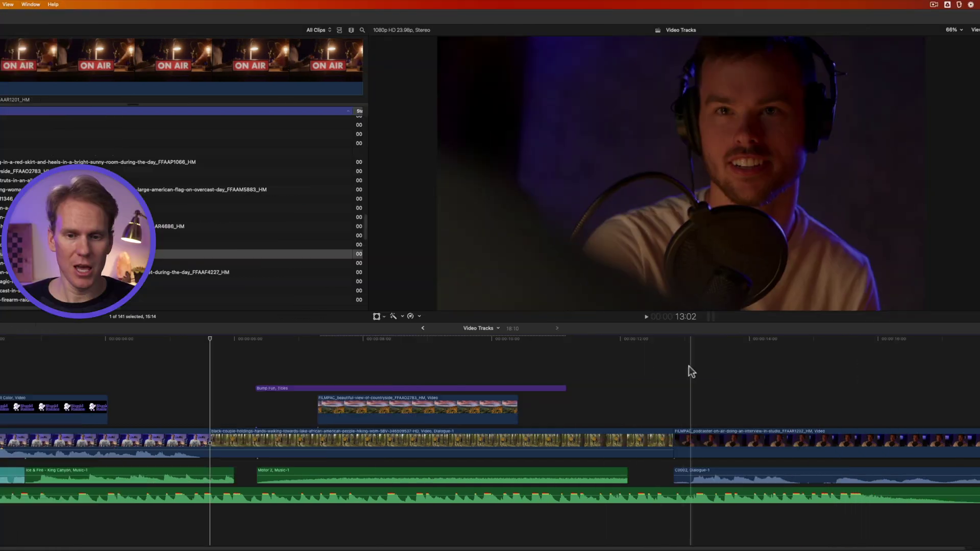
key("q")
Delete the connected on-air copy, place the clip after the podcaster clip instead, then undo.
scroll(685, 369, "right", 10)
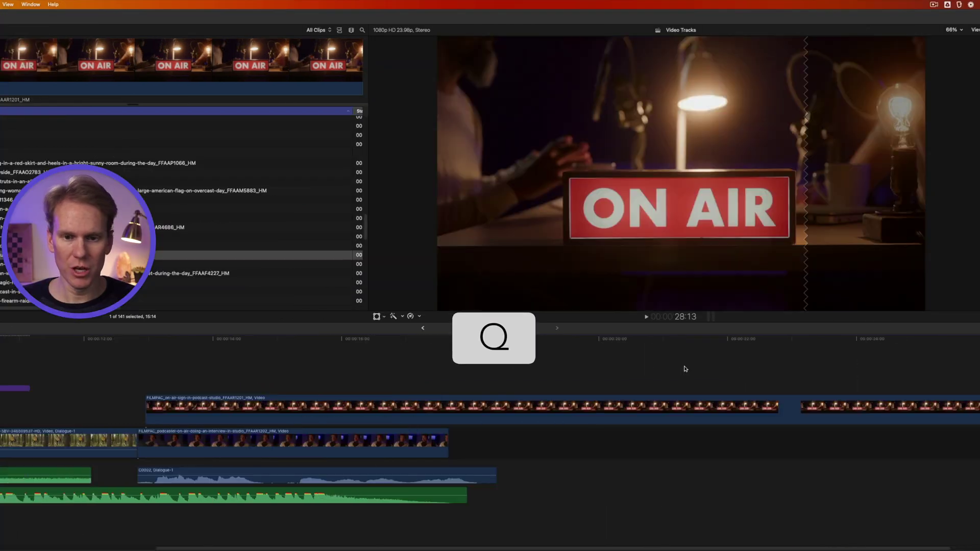
left_click(242, 404)
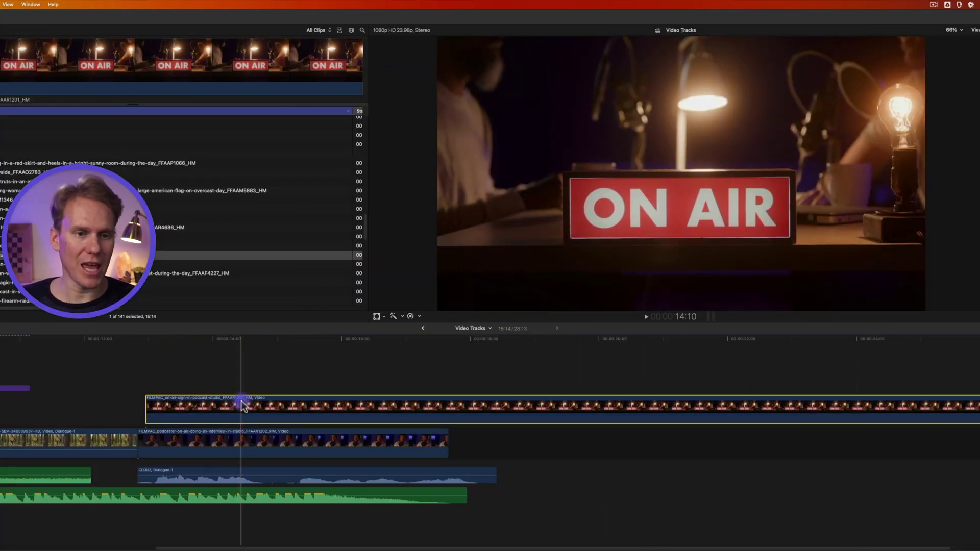
key("Delete")
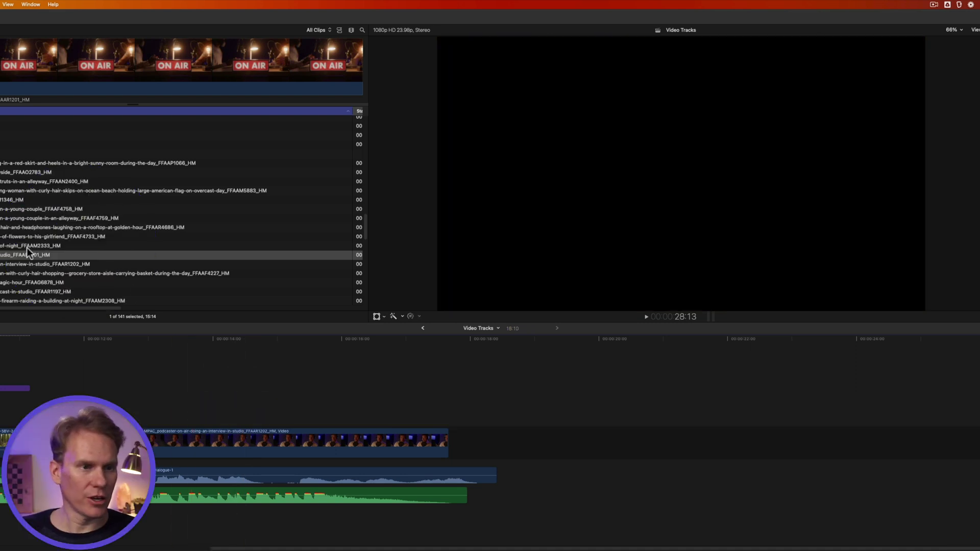
left_click_drag(27, 252, 506, 440)
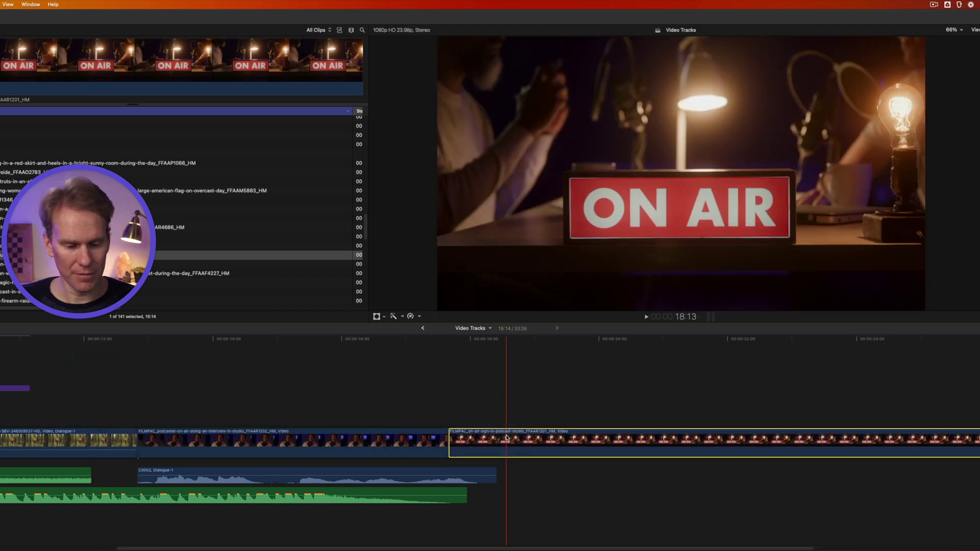
key("super+z")
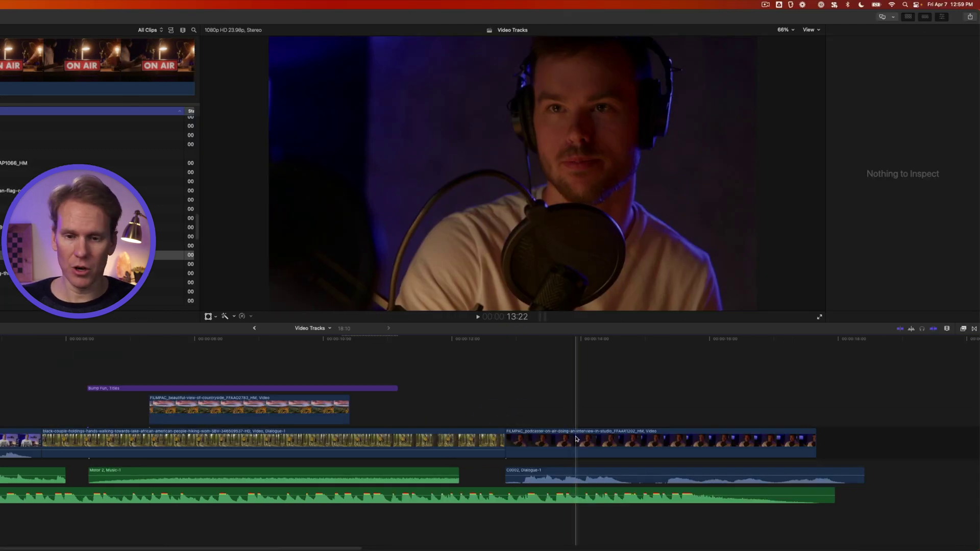
Duplicate the podcaster clip as a connected copy, shift it earlier, delete it, and park the playhead past the end.
left_click_drag(577, 437, 578, 404)
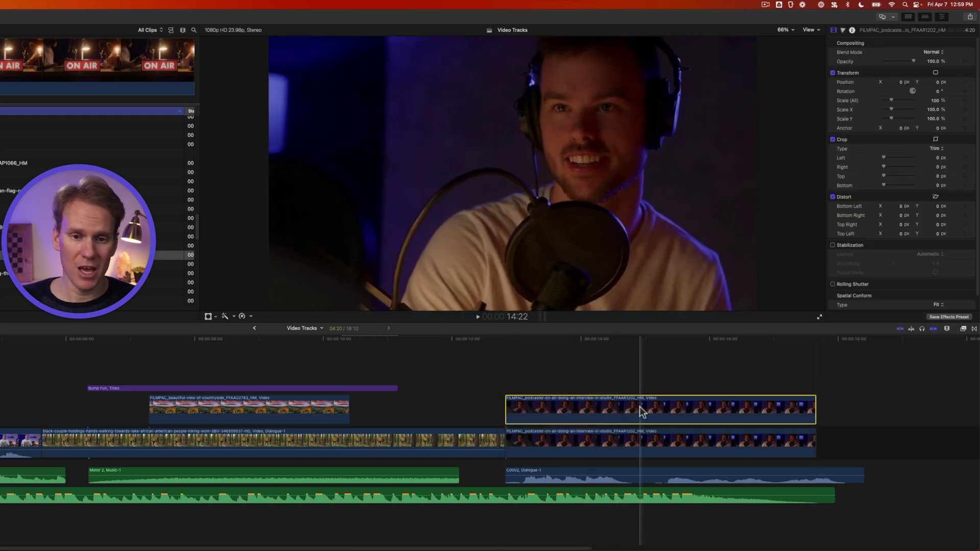
left_click_drag(639, 406, 271, 363)
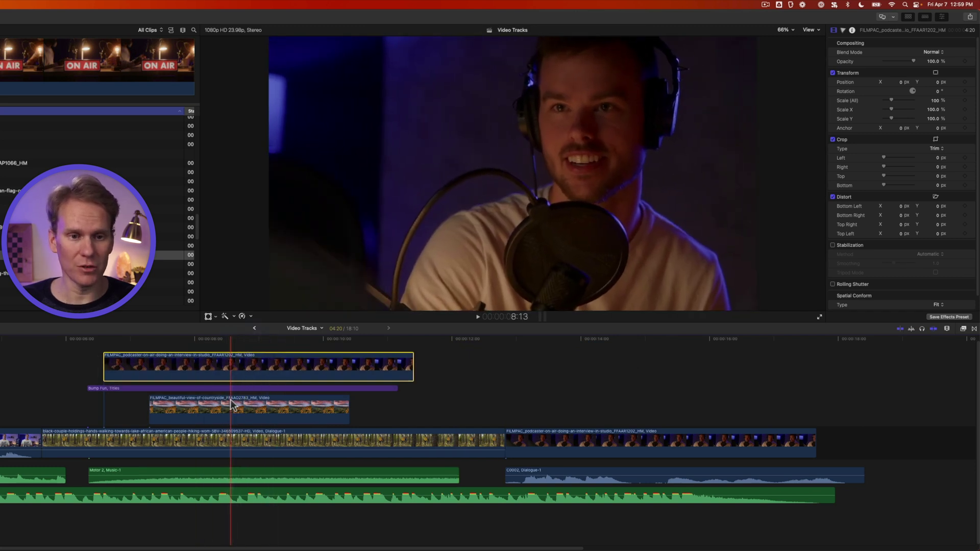
key("Delete")
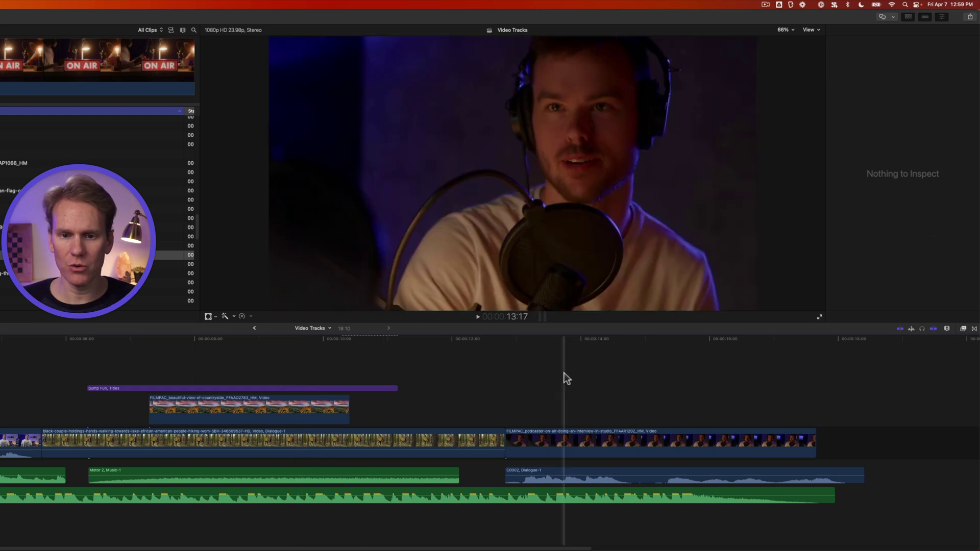
left_click(595, 376)
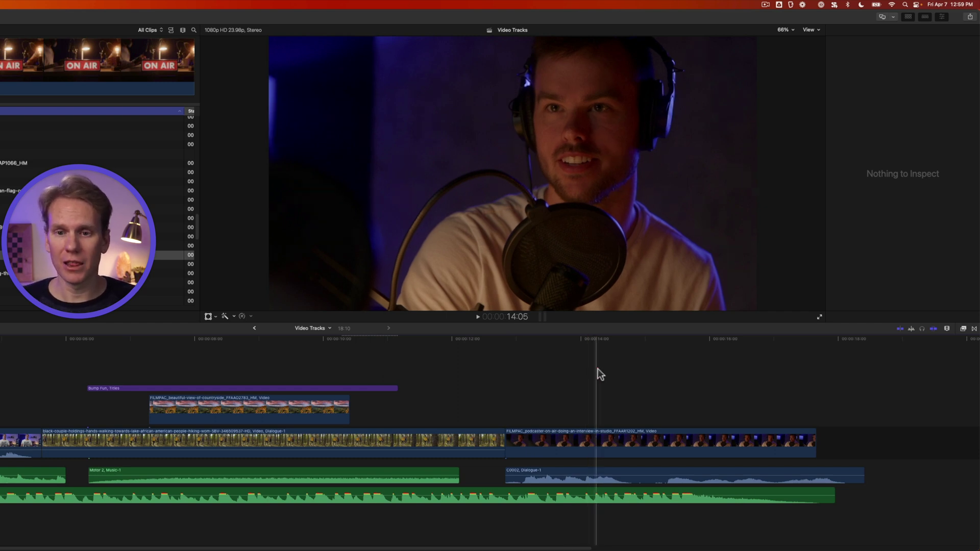
left_click(850, 339)
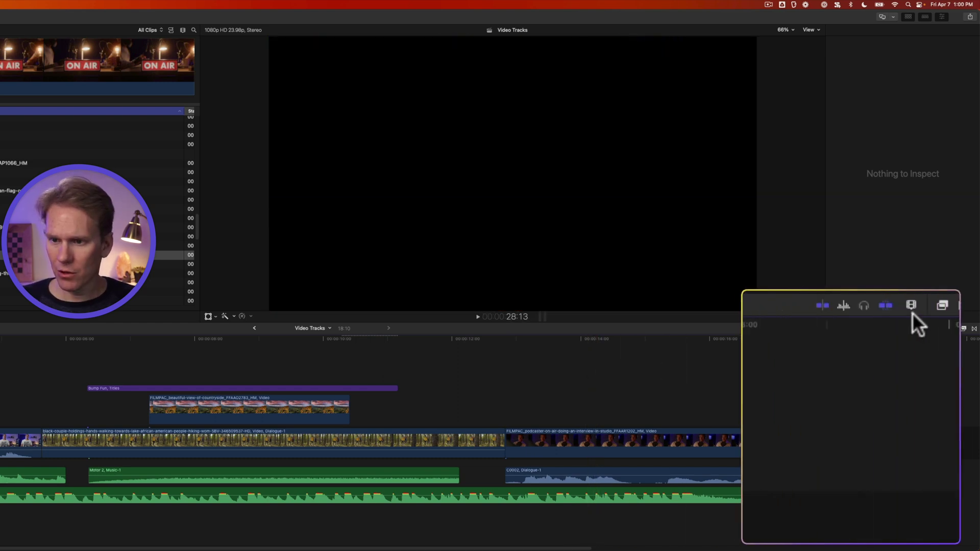
Zoom the timeline out and fit the whole project with Shift-Z.
left_click(945, 329)
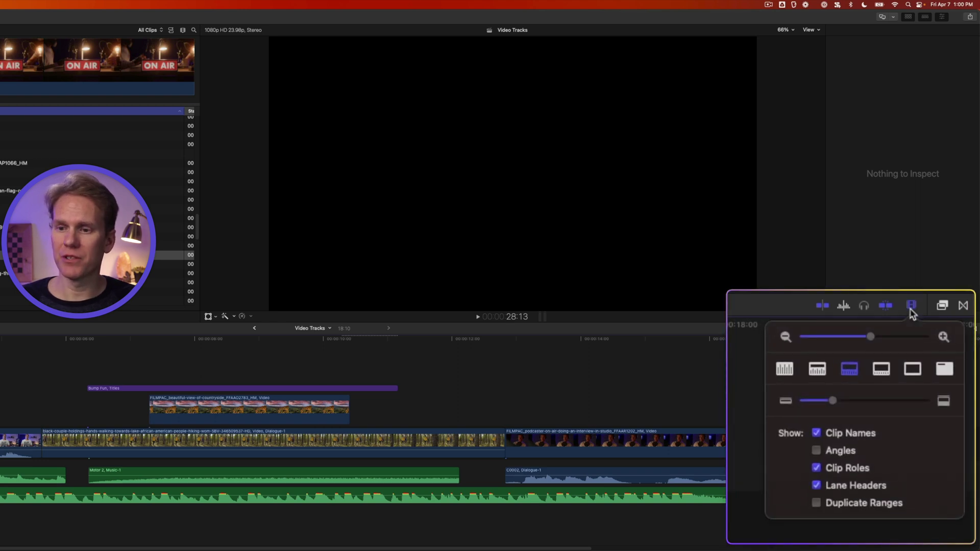
mouse_move(873, 335)
left_mouse_down()
mouse_move(841, 334)
mouse_move(887, 327)
left_mouse_up()
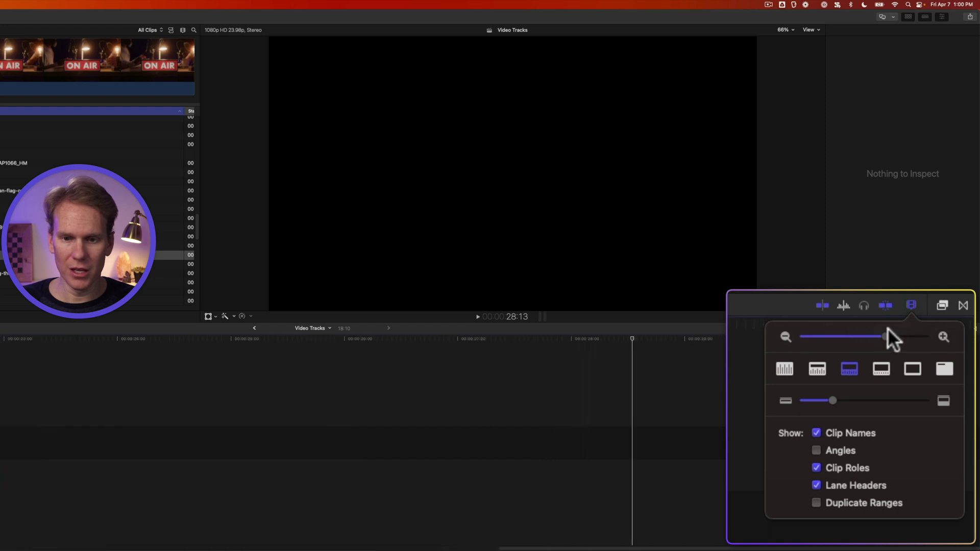
key("shift+z")
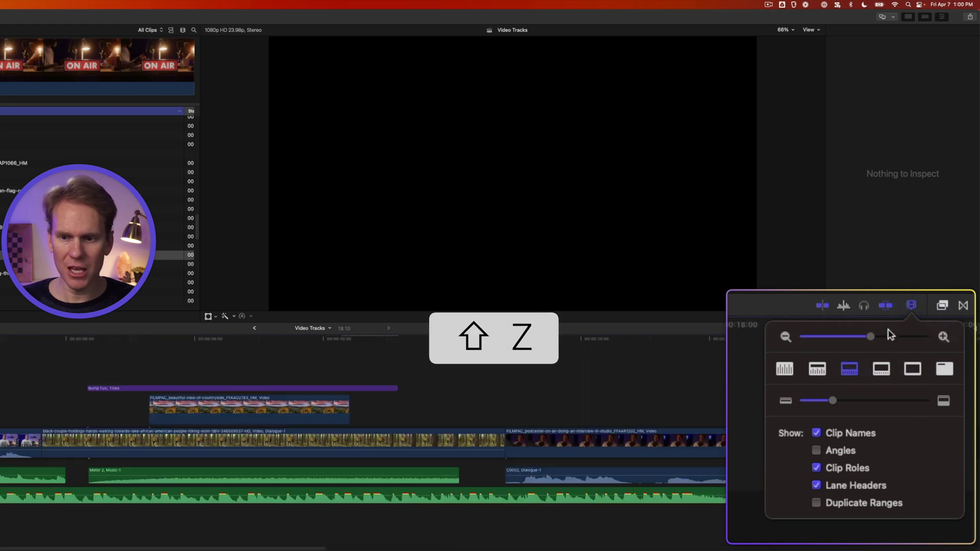
left_click(62, 368)
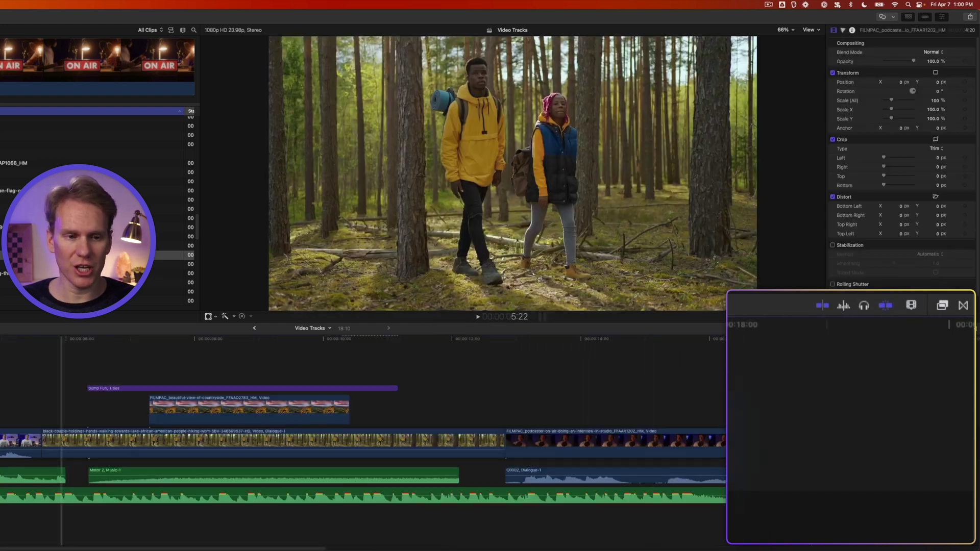
Set timeline clips to display filmstrips with waveforms at a taller clip height.
left_click(911, 305)
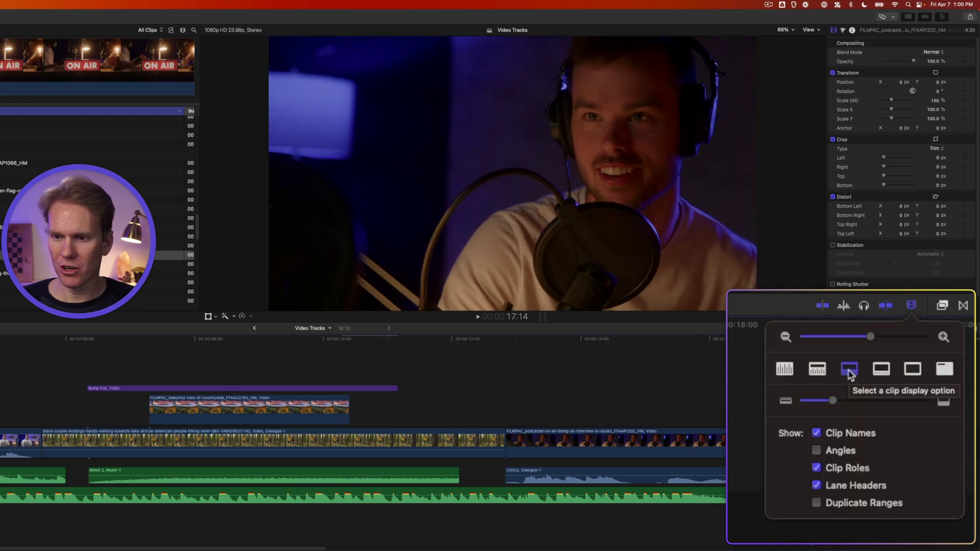
left_click(784, 369)
left_click(911, 367)
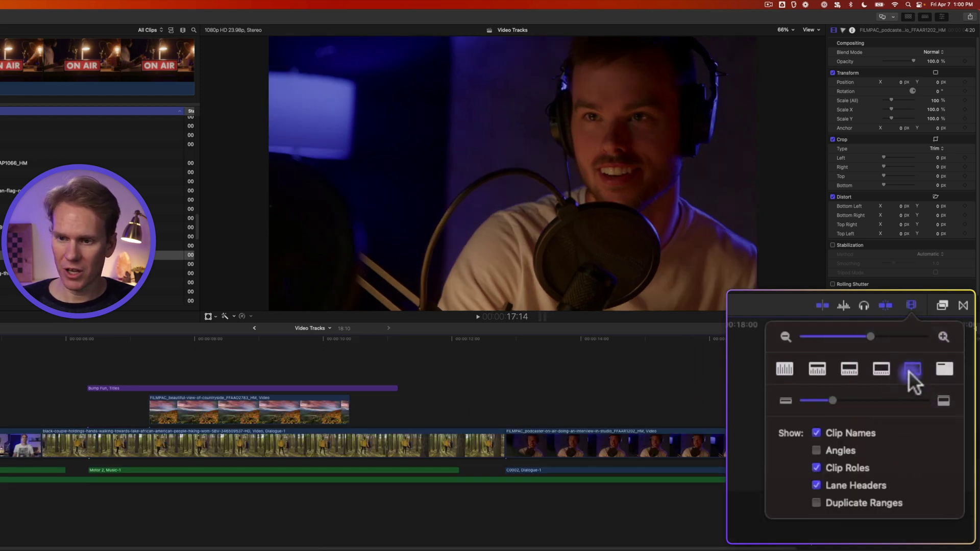
left_click(941, 369)
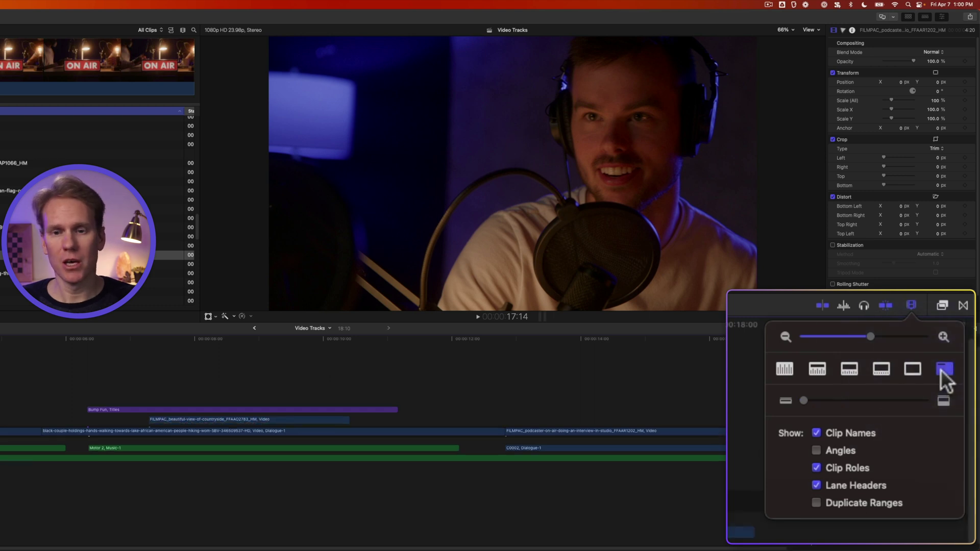
left_click(850, 370)
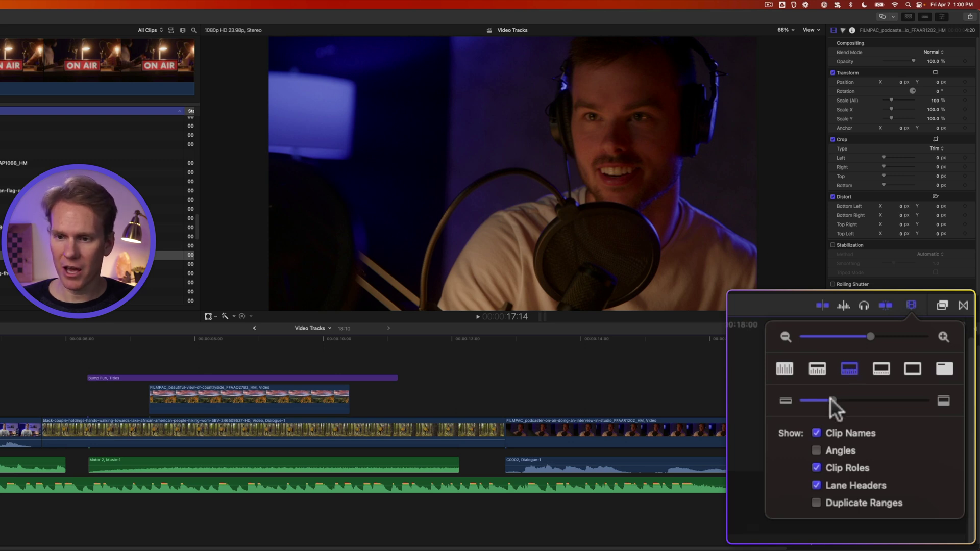
left_click_drag(830, 397, 861, 400)
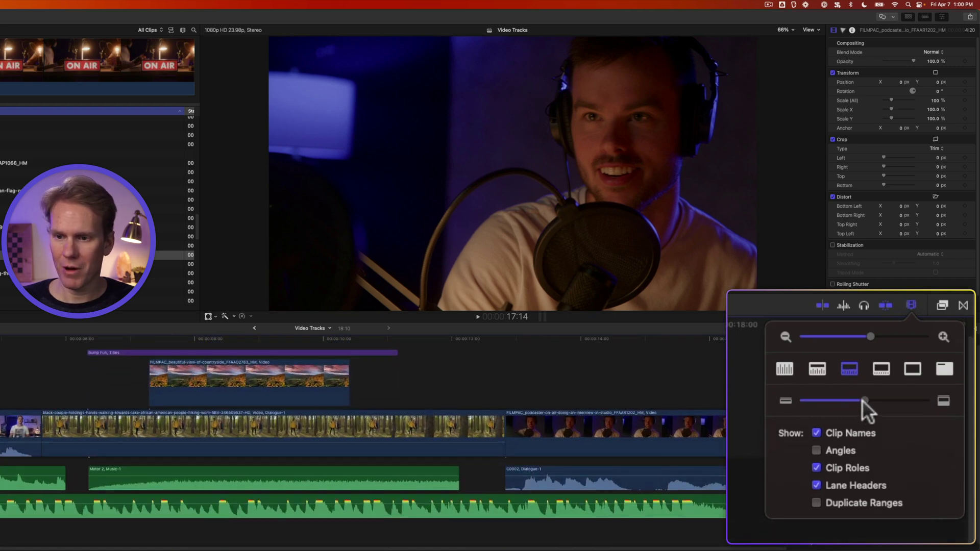
Turn on clip names and roles and turn off angles in Clip Appearance.
left_click(817, 434)
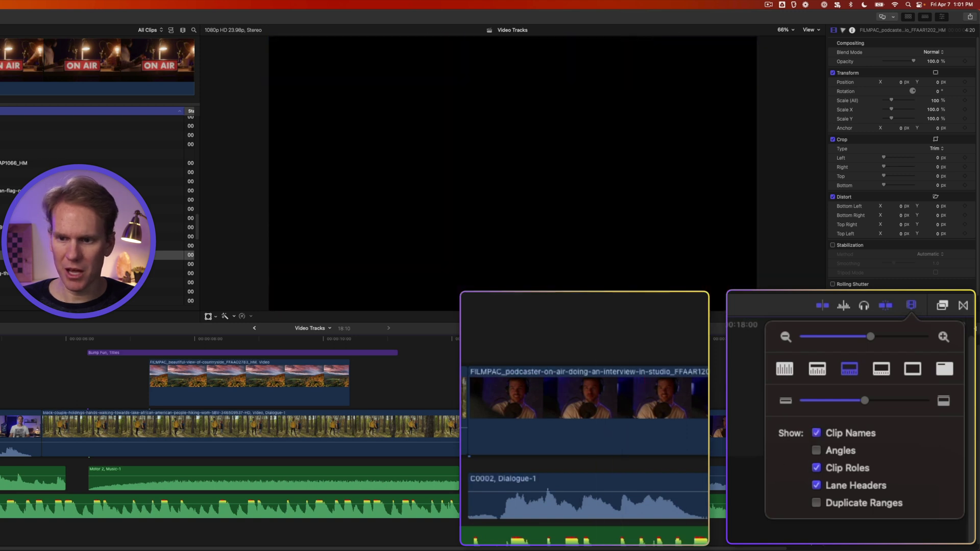
left_click(819, 451)
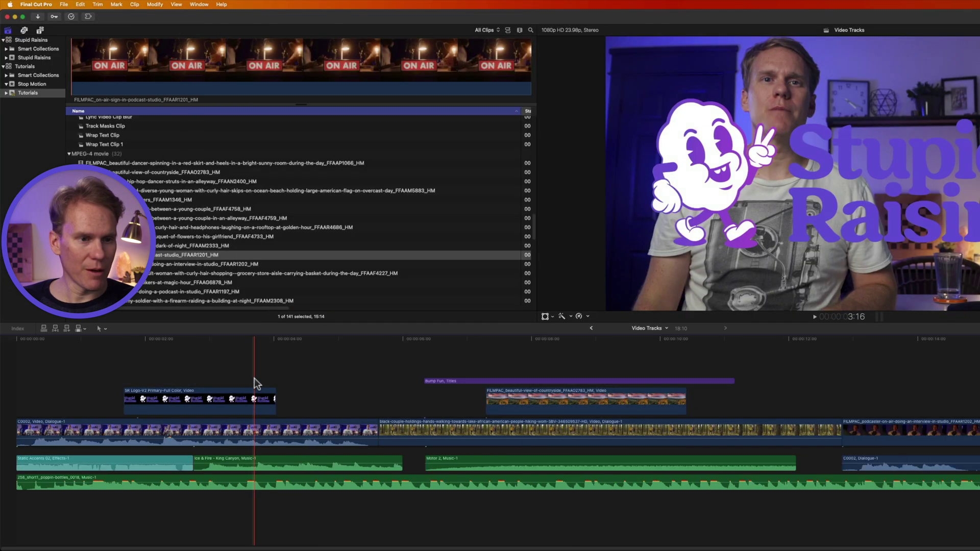
Make the logo and countryside clips a storyline (Cmd-G) and slide the countryside clip against the logo.
left_click(261, 402)
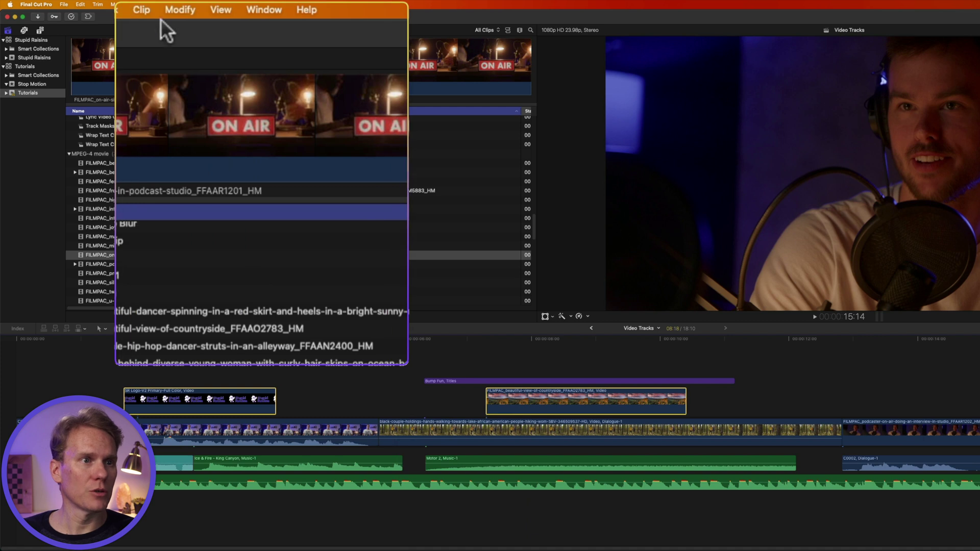
left_click(134, 5)
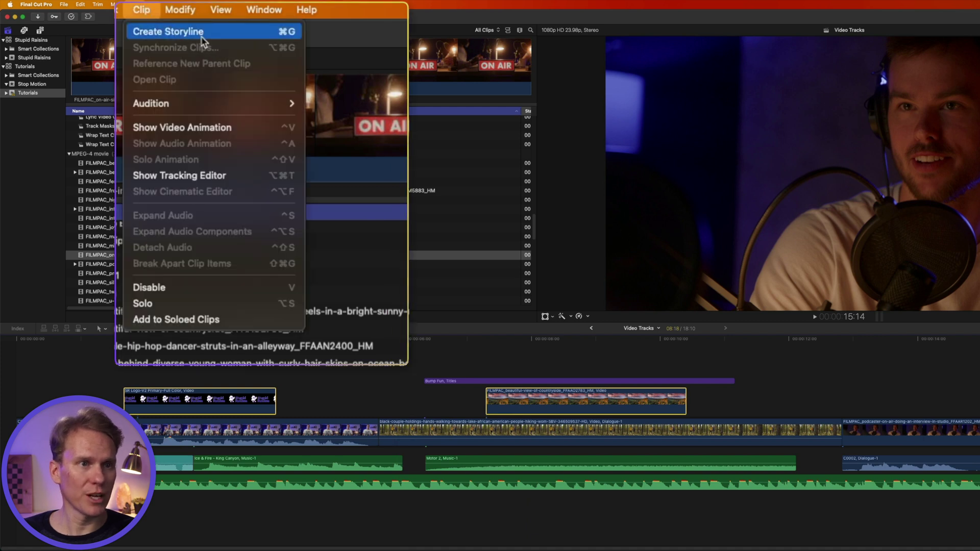
key("super+g")
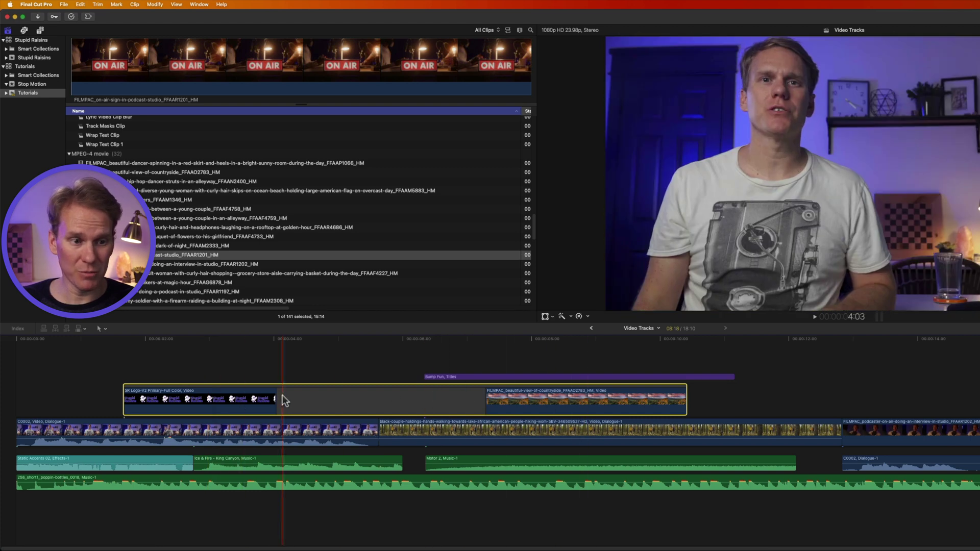
left_click(321, 401)
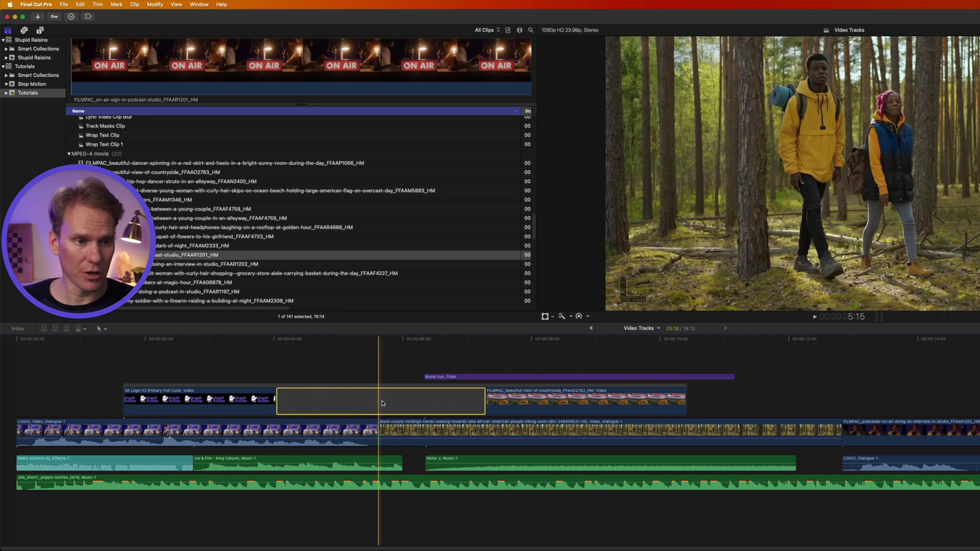
left_click_drag(510, 403, 346, 403)
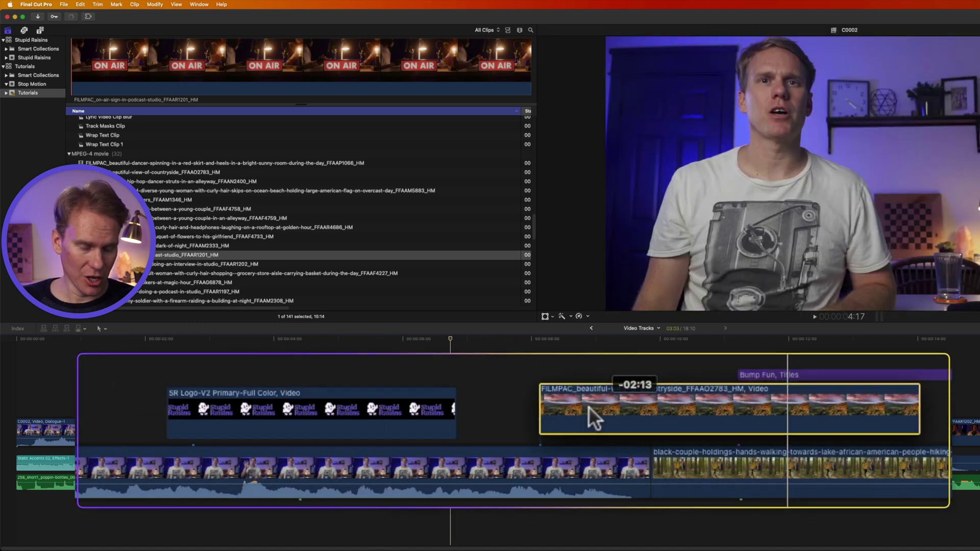
left_click_drag(588, 408, 519, 411)
Group the music clips into a storyline, butt Motor 2 against Ice & Fire, and move it.
key("g")
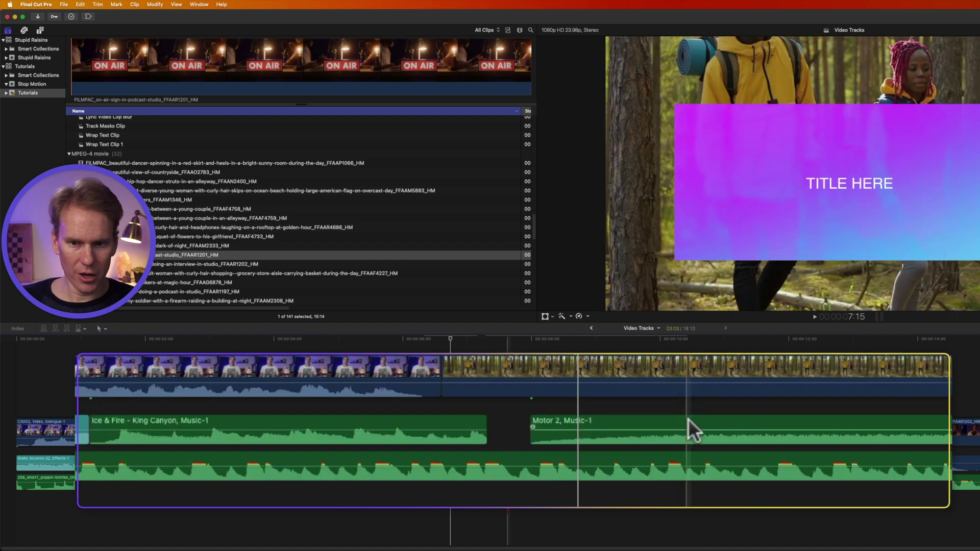
key("g")
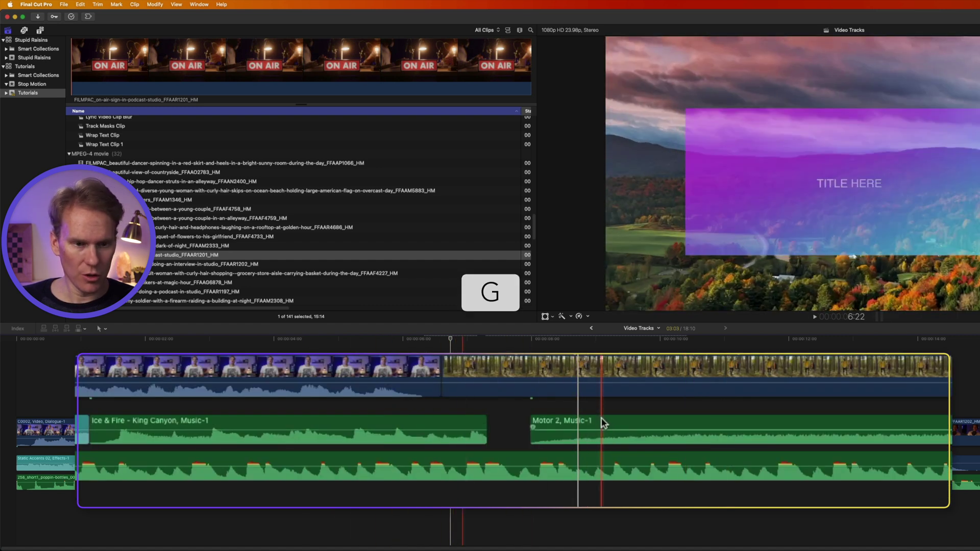
left_click_drag(602, 417, 562, 420)
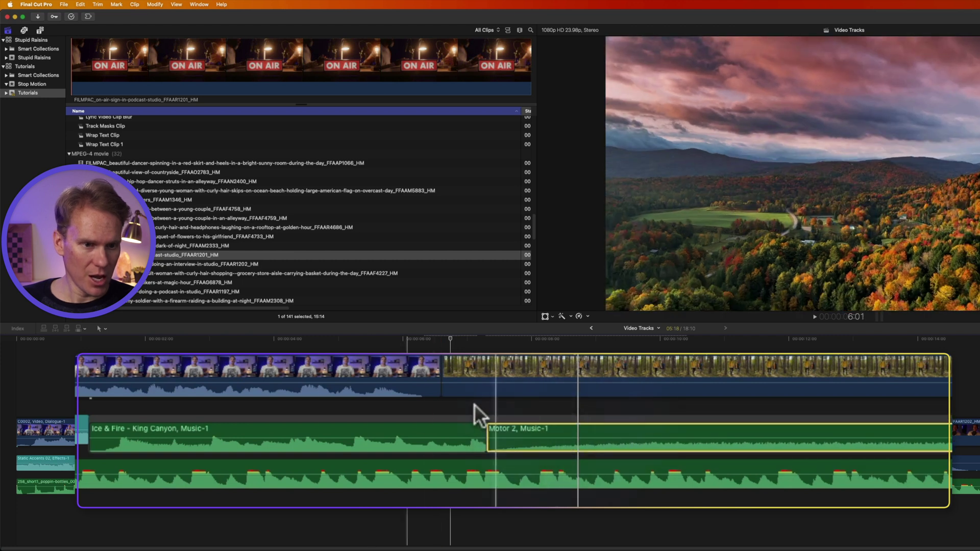
left_click(255, 417)
left_click_drag(256, 422, 408, 421)
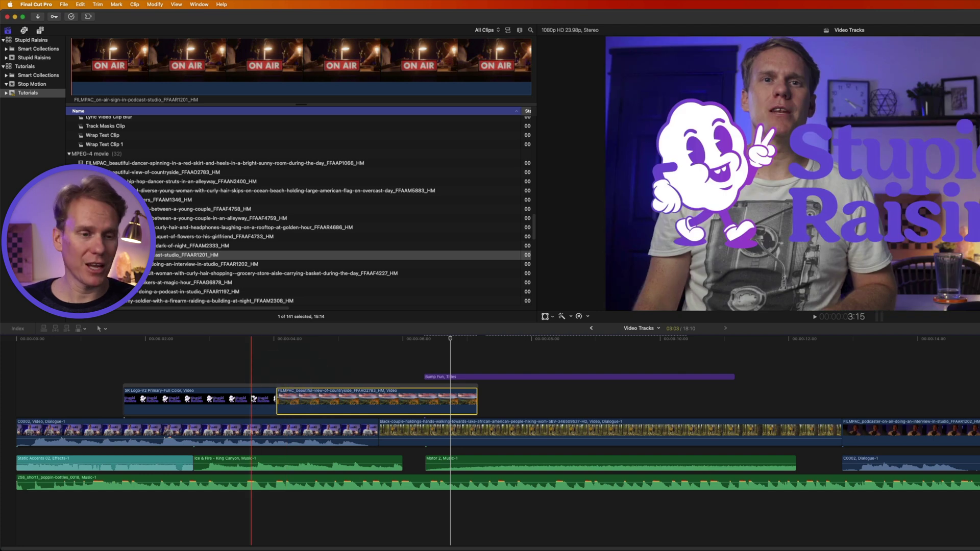
Put the logo after the countryside clip, trim the countryside end, add a Slide transition, and preview.
left_click_drag(251, 400, 358, 401)
left_click(233, 403)
mouse_move(233, 403)
left_mouse_down()
mouse_move(396, 408)
mouse_move(237, 403)
left_mouse_up()
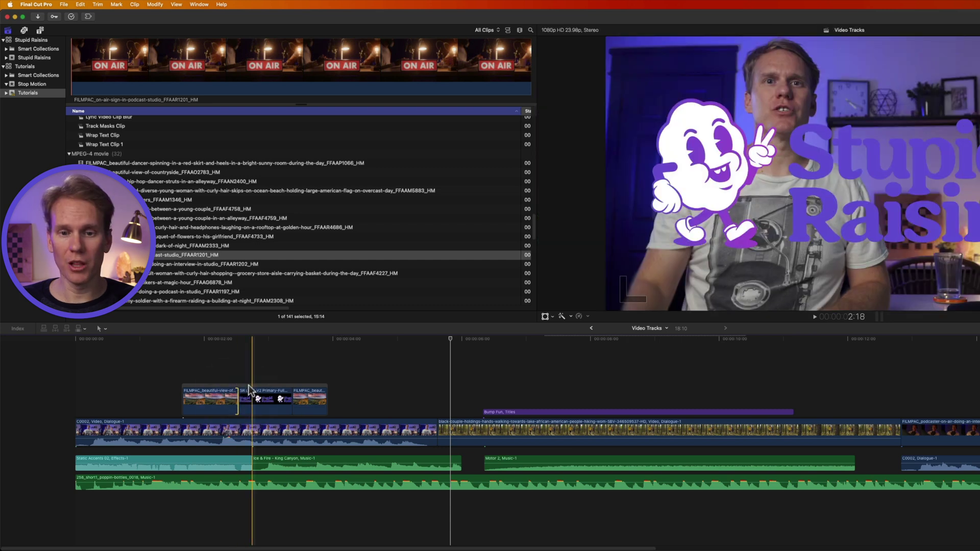
left_click_drag(290, 386, 351, 385)
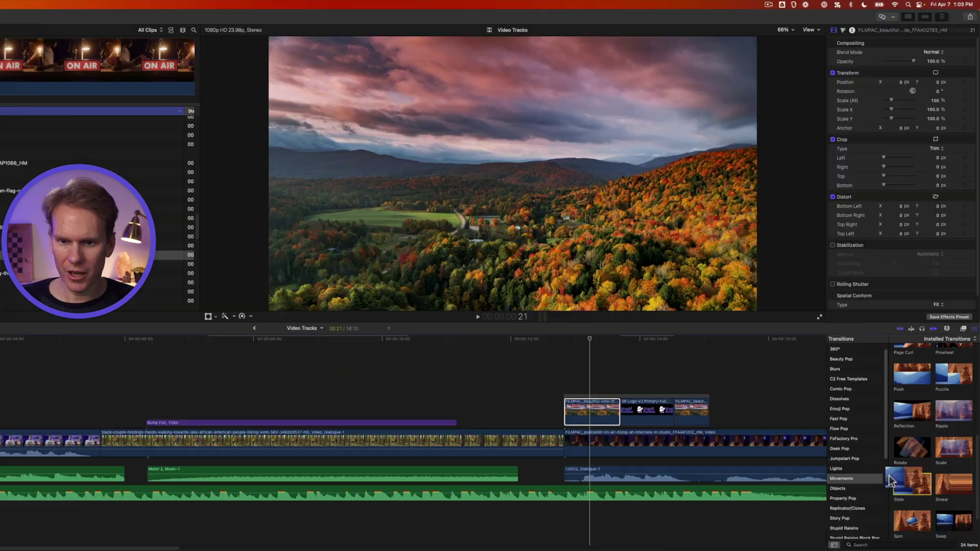
left_click_drag(641, 410, 613, 411)
key("space")
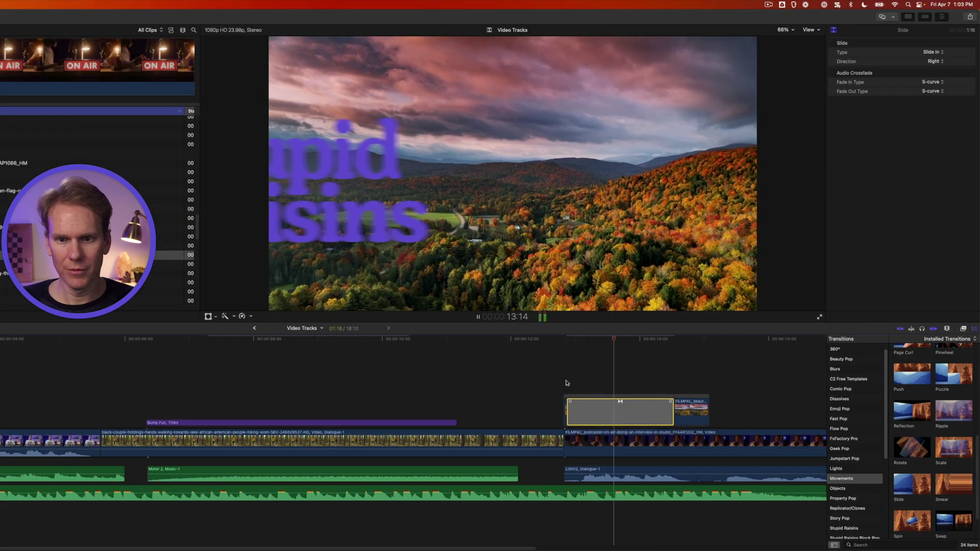
key("space")
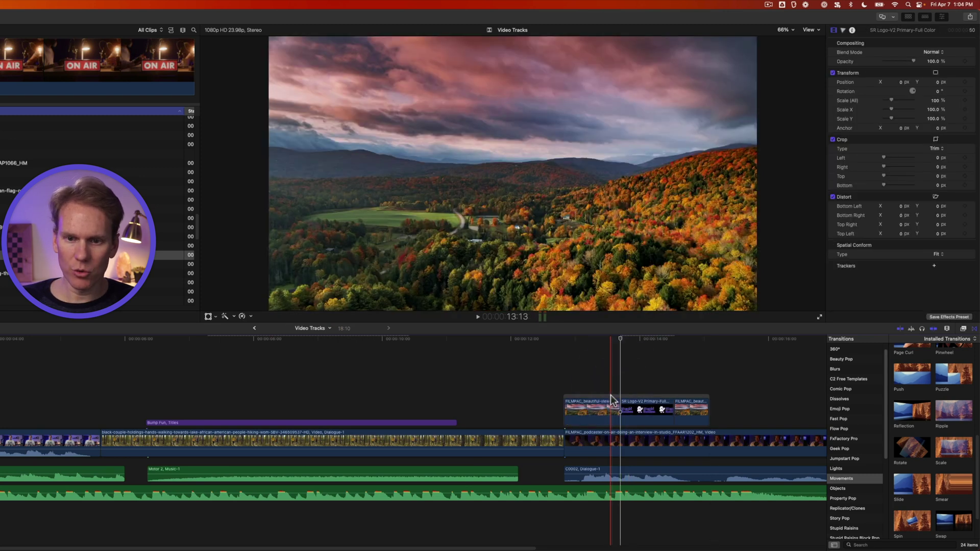
Move the connected storyline earlier over the podcaster clip, then undo the move.
left_click(611, 397)
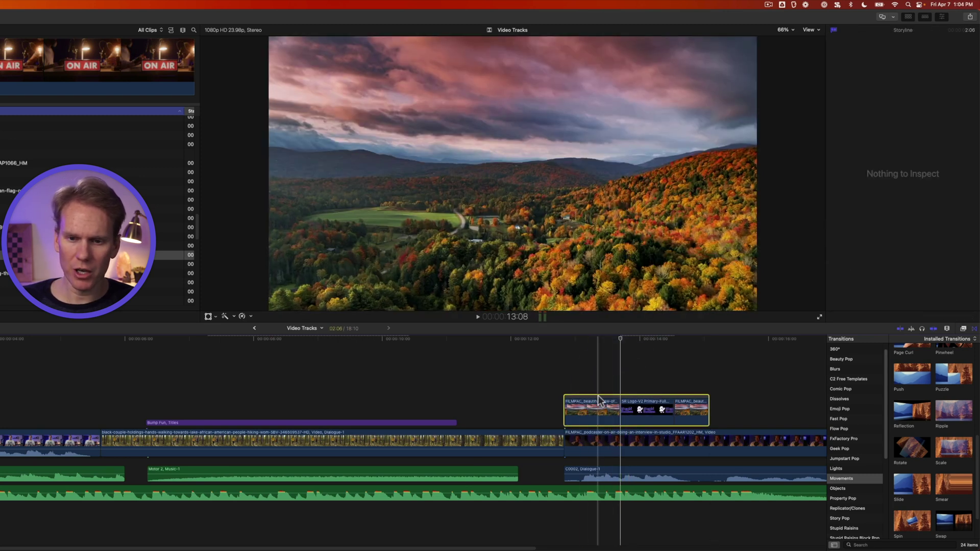
left_click_drag(597, 398, 184, 388)
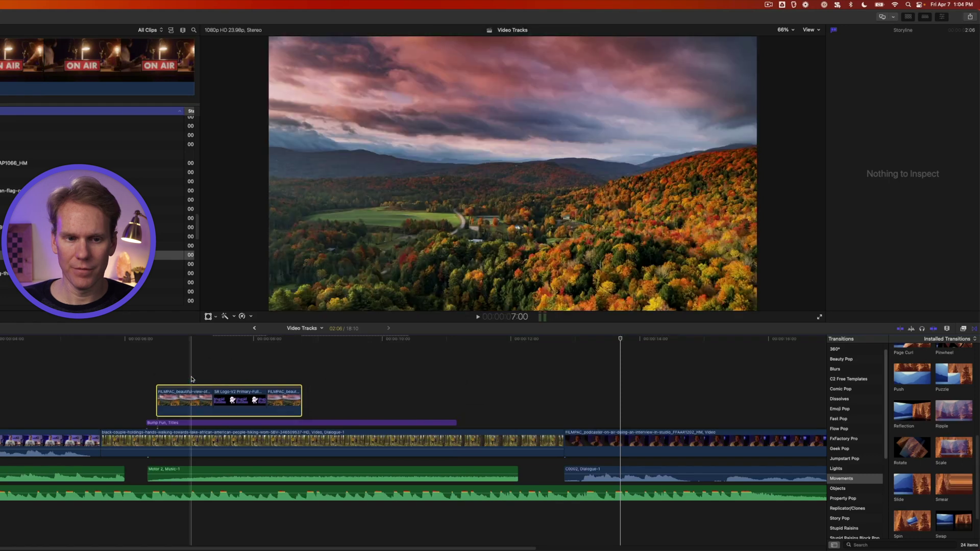
key("super+z")
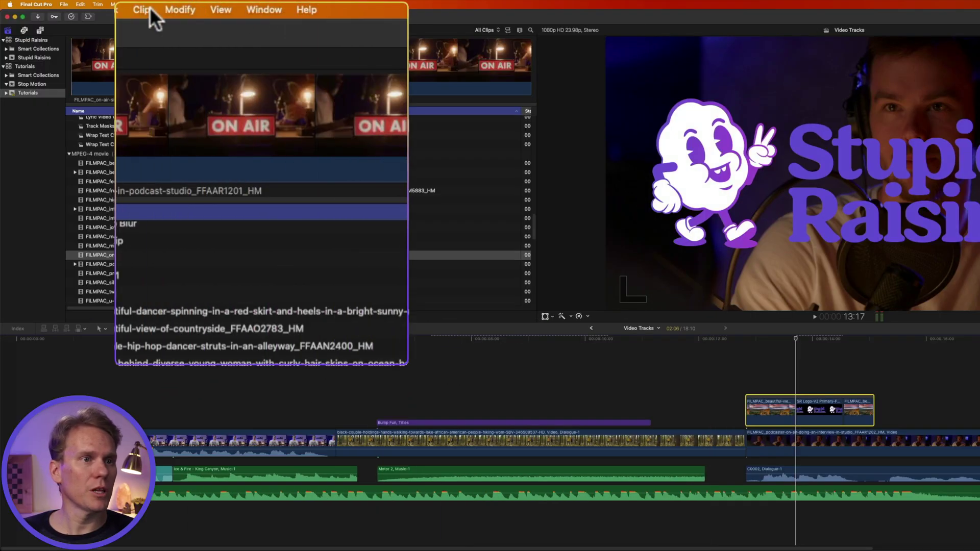
Break the storyline apart with Clip > Break Apart Clip Items and drag the clips later.
left_click(134, 5)
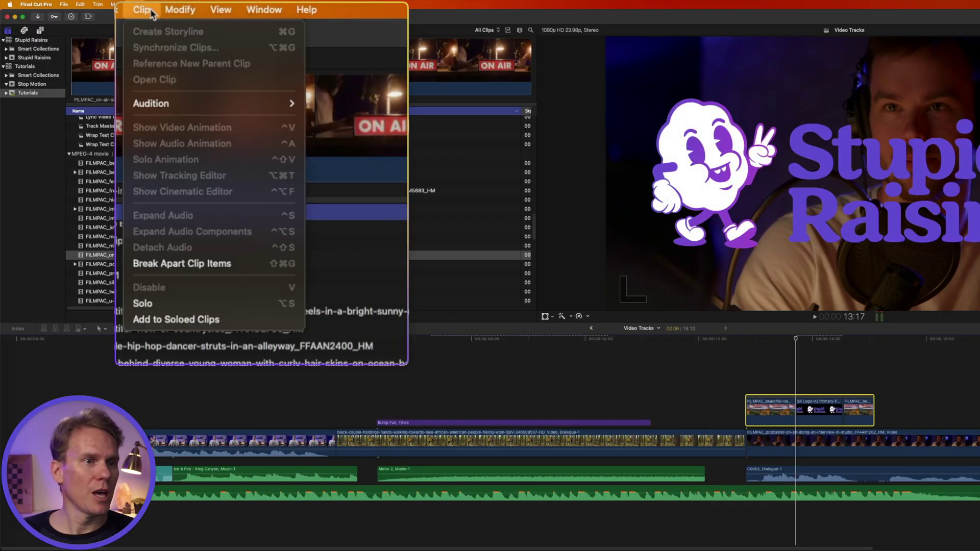
left_click(223, 265)
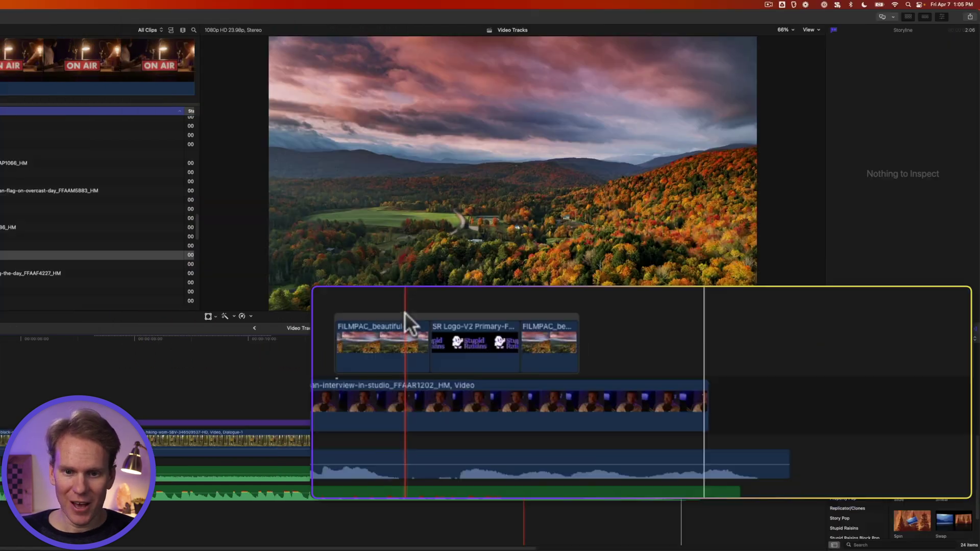
left_click_drag(407, 322, 780, 377)
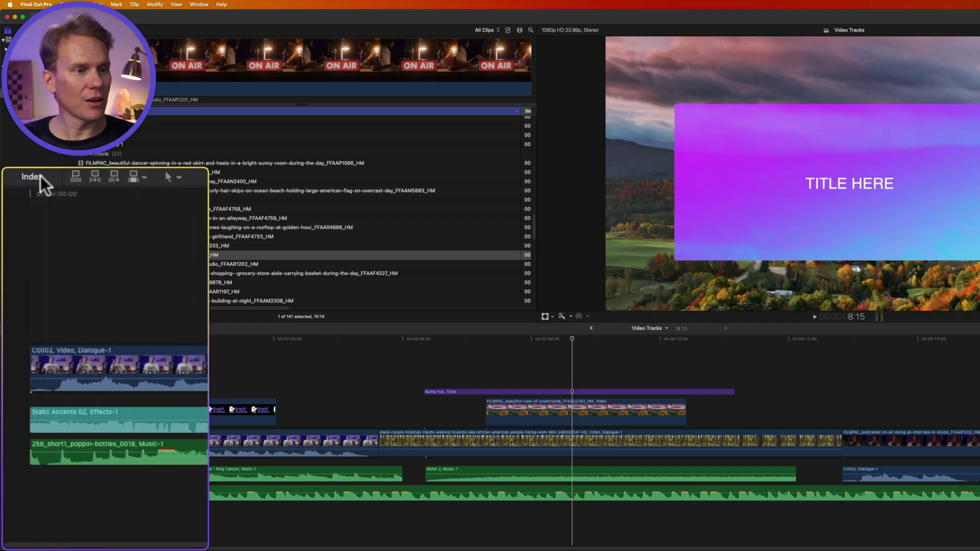
Open the Timeline Index Roles tab and show audio lanes for Dialogue, Effects and Music.
left_click(41, 176)
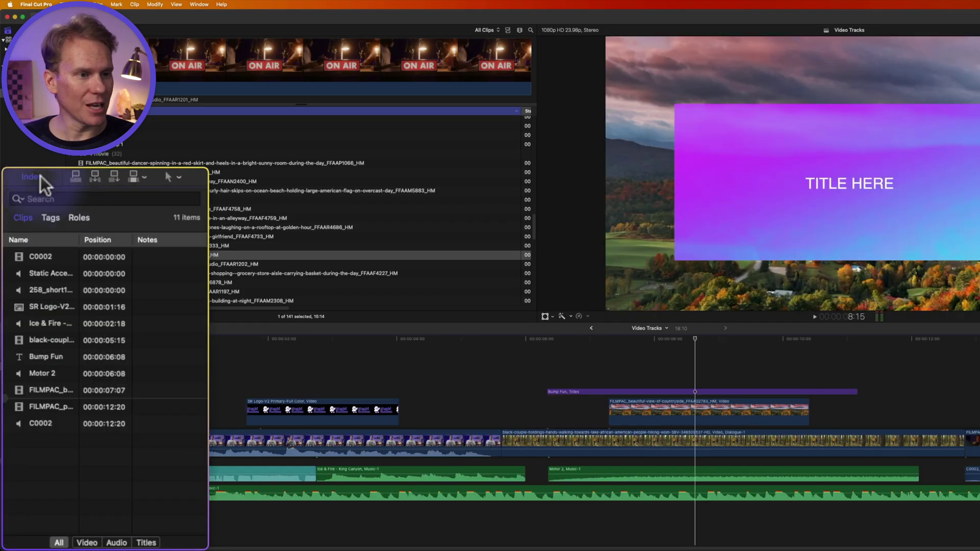
left_click(79, 218)
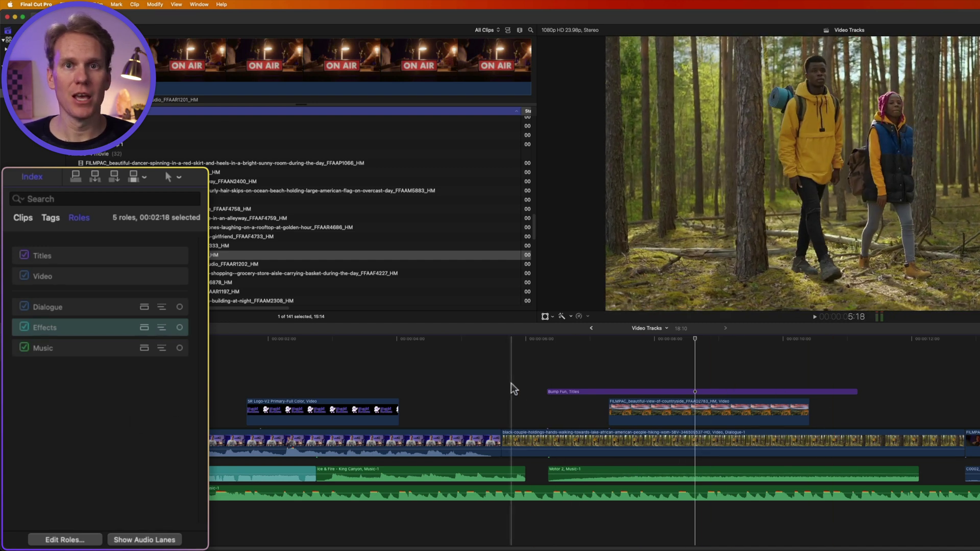
left_click(139, 540)
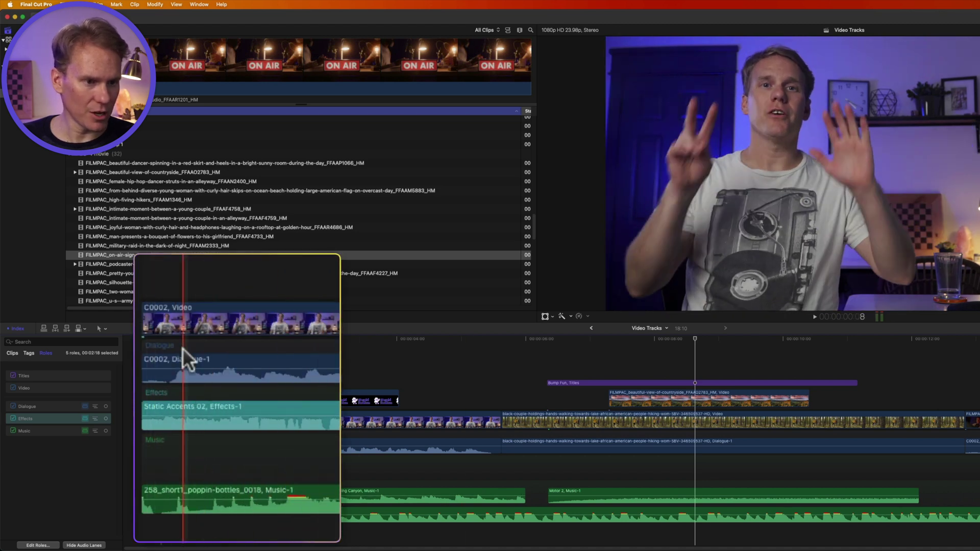
Option-drag a copy of Static Accents 02 later in the Effects lane, beneath the countryside clip.
left_click(300, 418)
left_click_drag(299, 406, 764, 470)
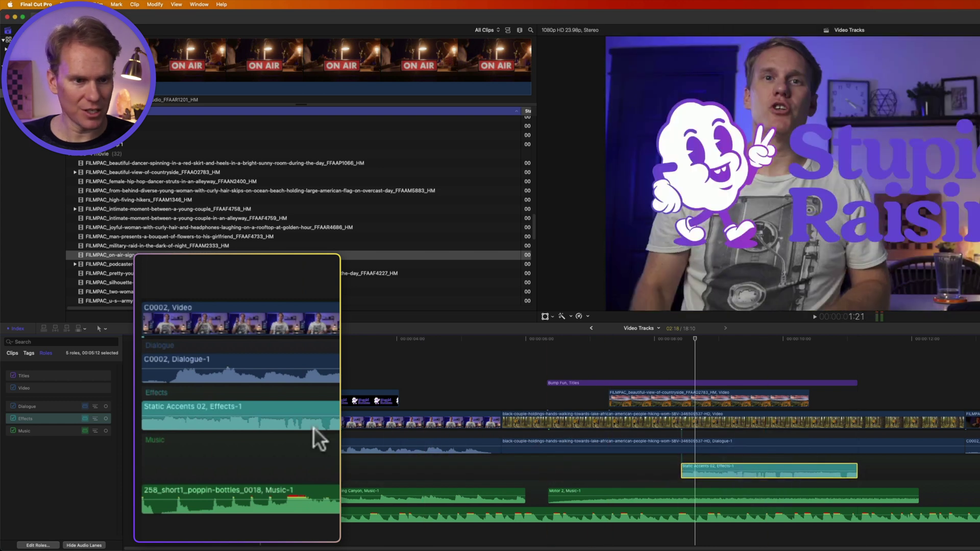
Select all Dialogue-role clips from the timeline index, then deselect with the playhead over the second Static Accents clip.
left_click(85, 545)
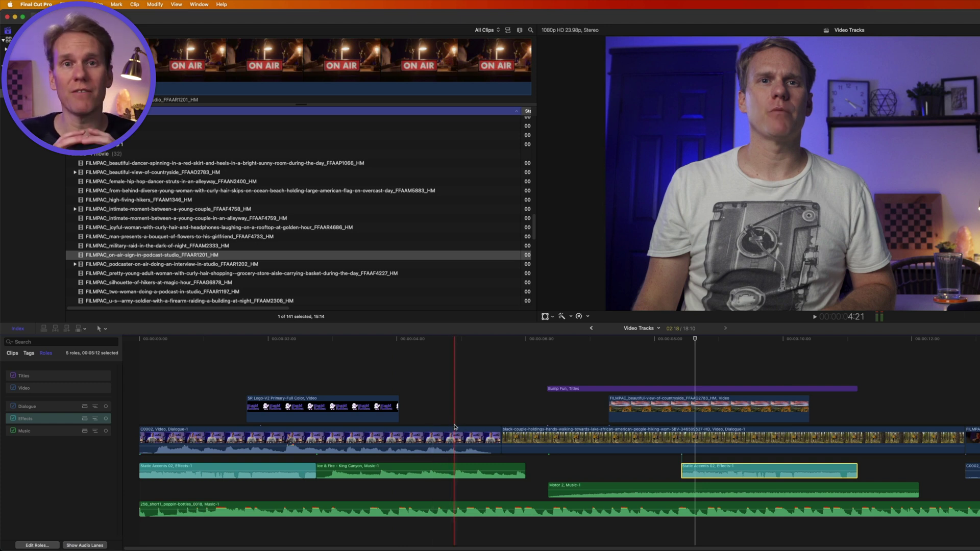
left_click(85, 546)
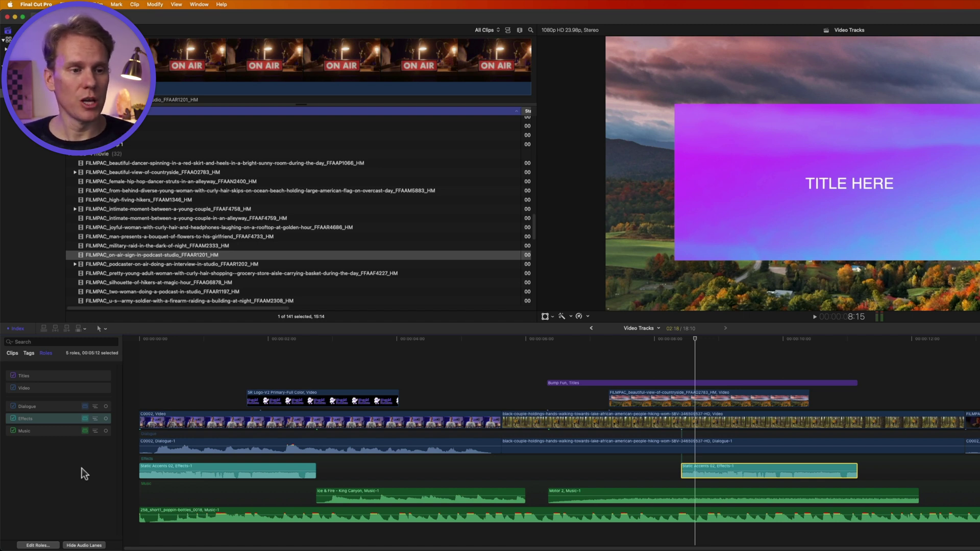
left_click(285, 398)
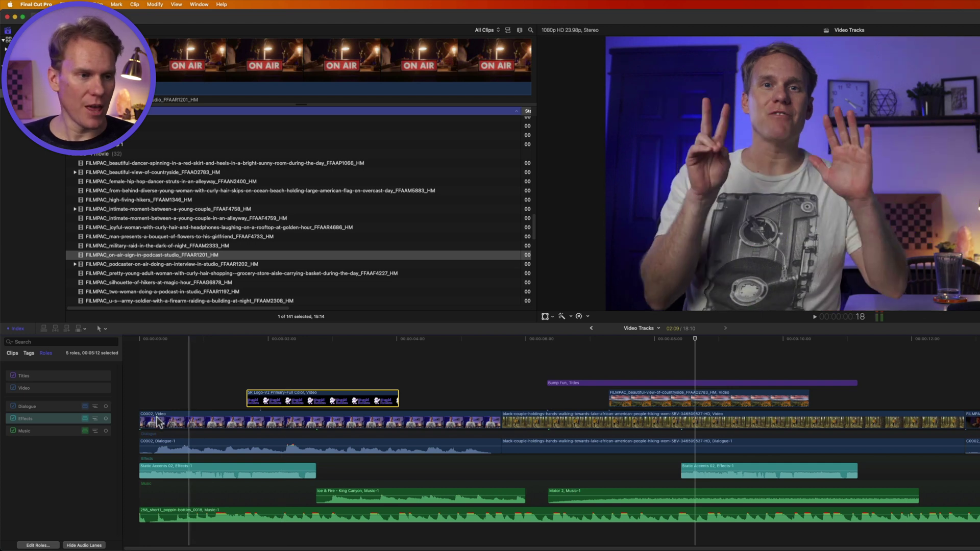
left_click(59, 409)
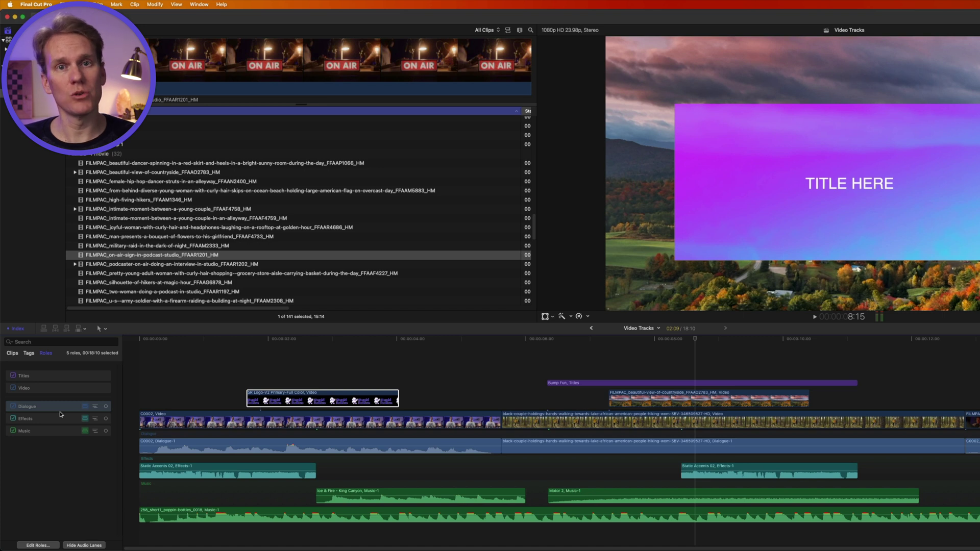
left_click(676, 370)
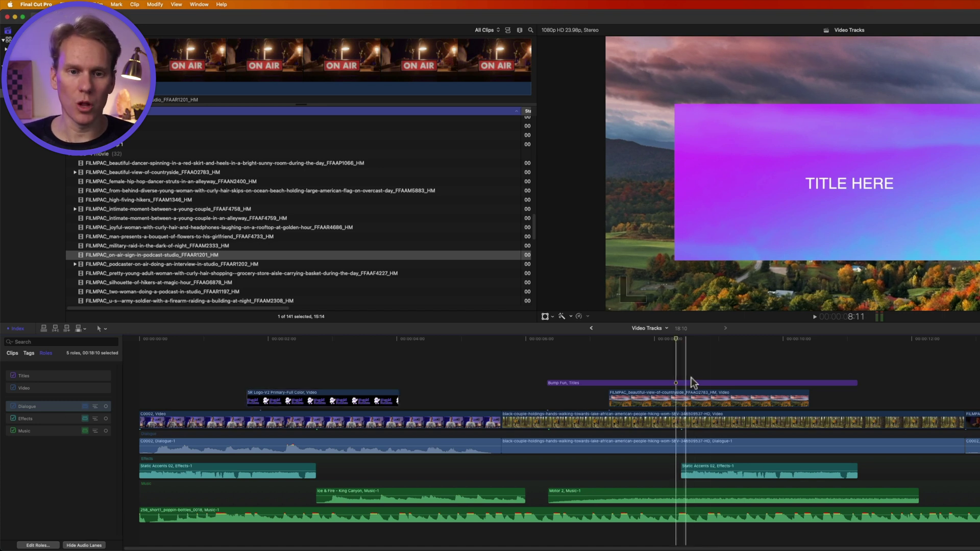
Assign the Static Accents clip the Music audio role, then undo it back to Effects.
right_click(730, 468)
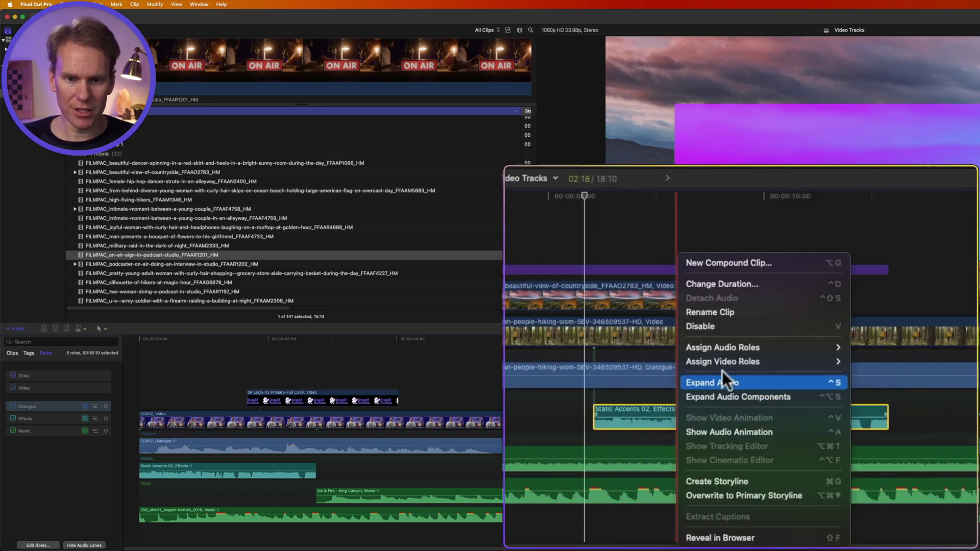
mouse_move(784, 430)
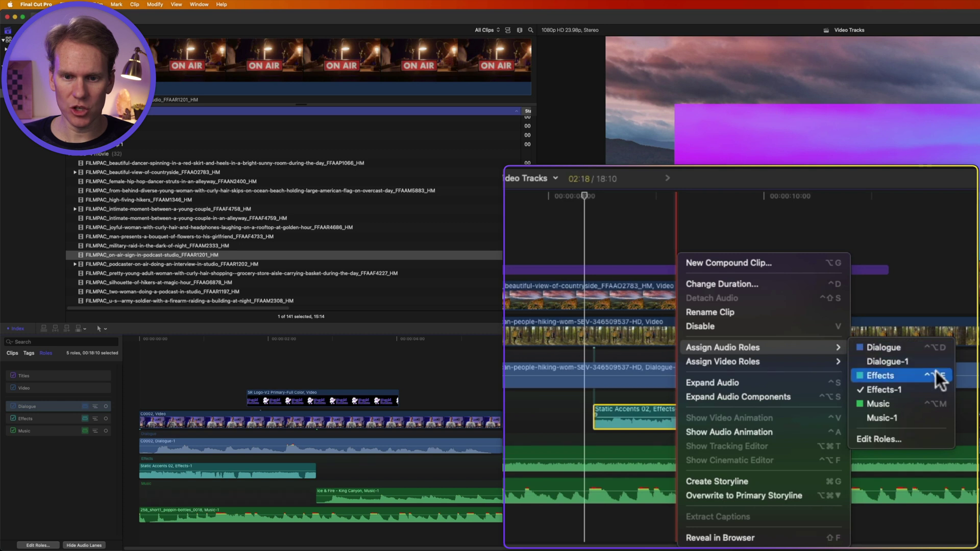
left_click(912, 403)
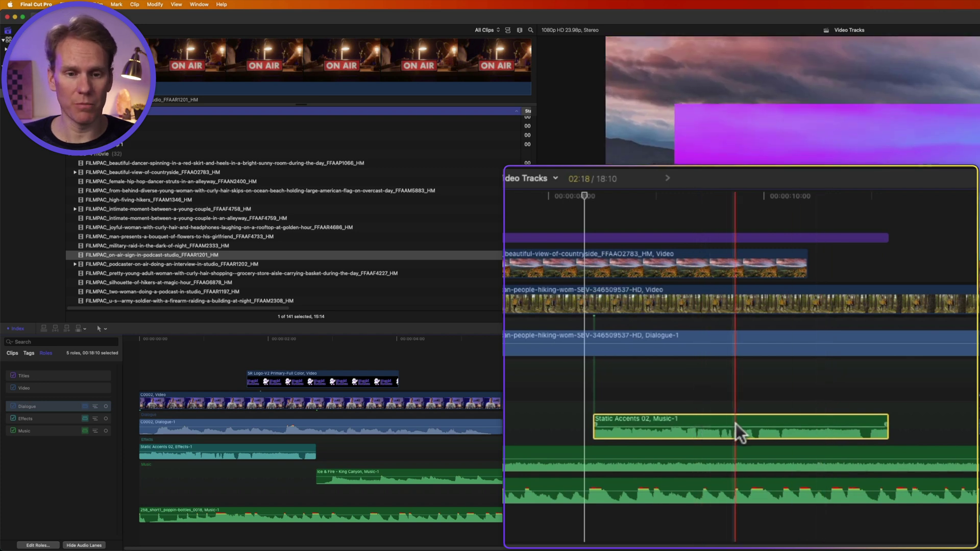
key("super+z")
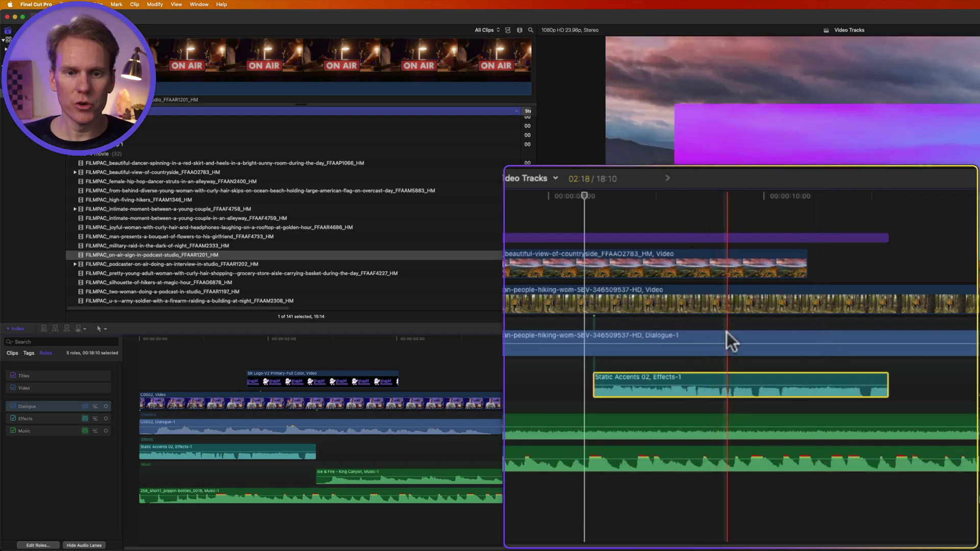
Open the library's Edit Roles editor from the countryside clip's Assign Video Roles menu.
left_click(685, 269)
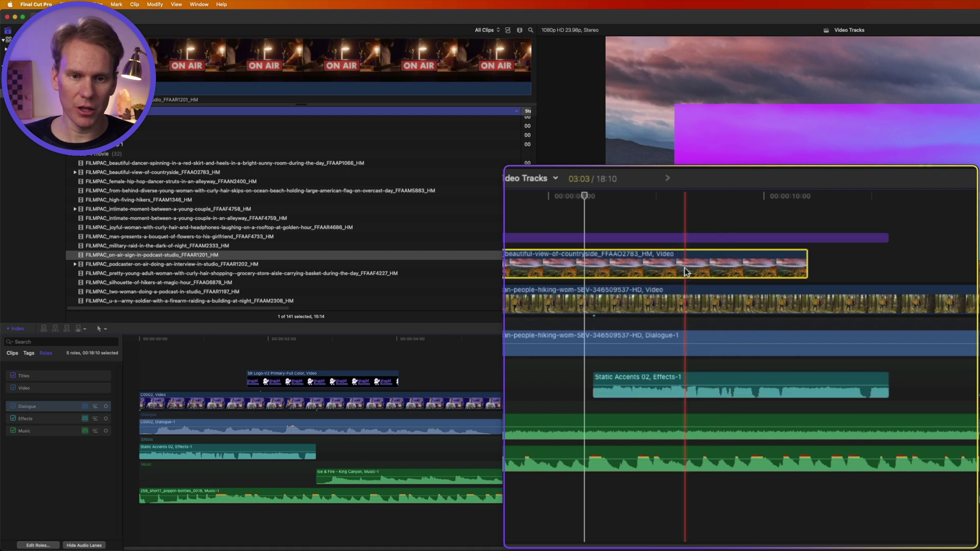
right_click(687, 271)
mouse_move(776, 362)
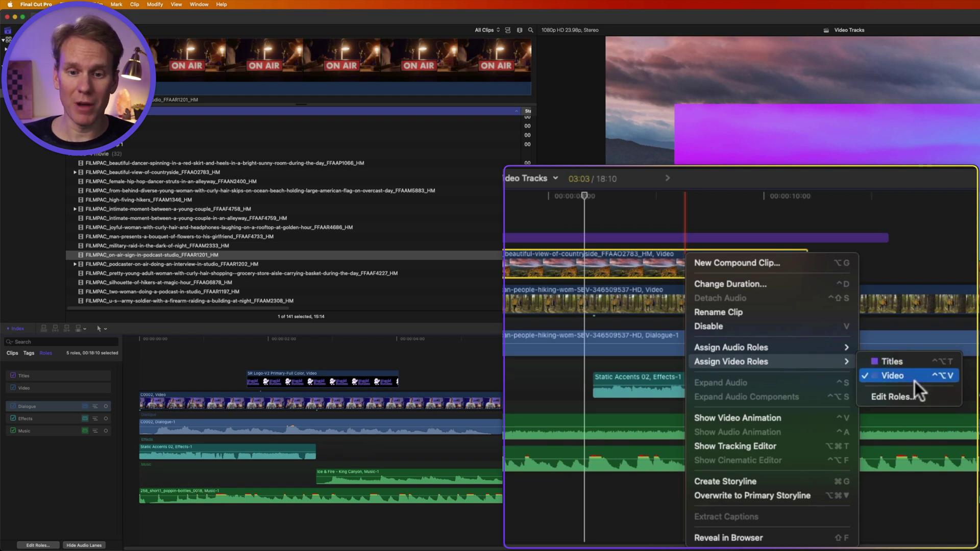
left_click(914, 396)
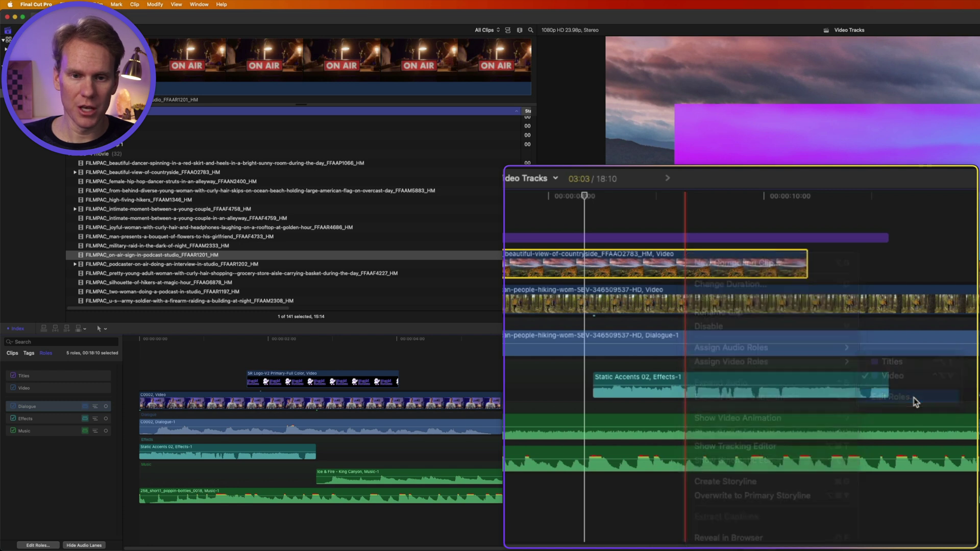
Open and close the Titles role's colour choices.
mouse_move(719, 134)
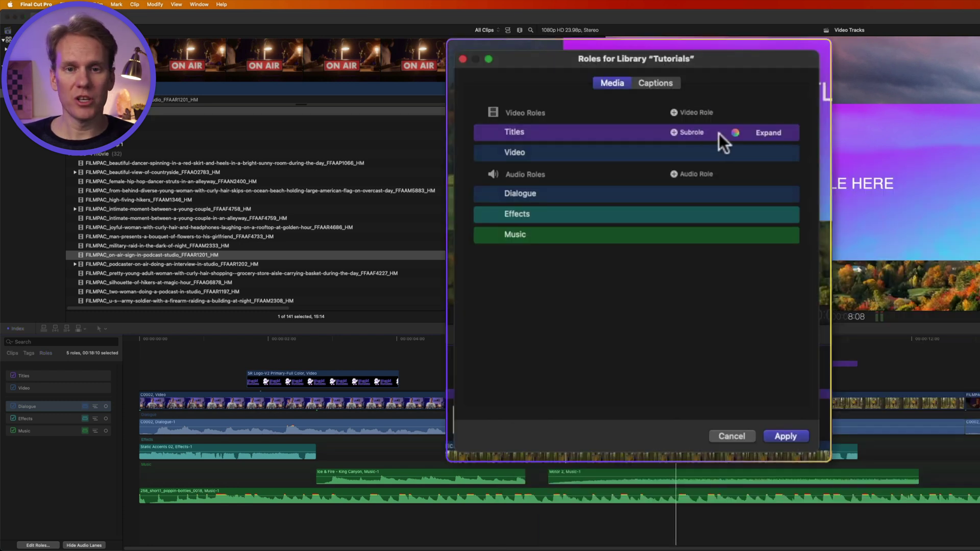
left_click(734, 133)
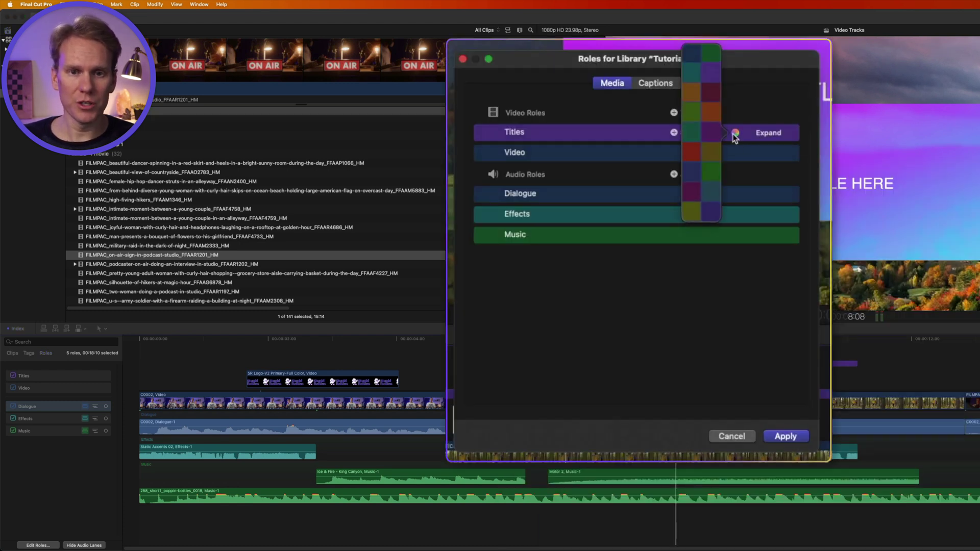
left_click(700, 134)
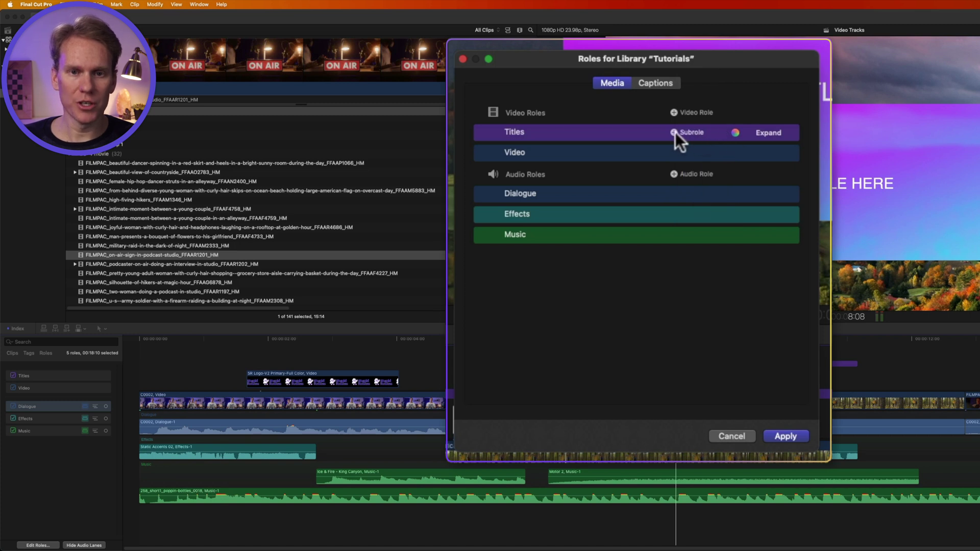
Add two speaker-name subroles under Dialogue, rename the first, then collapse Dialogue's subroles.
mouse_move(685, 193)
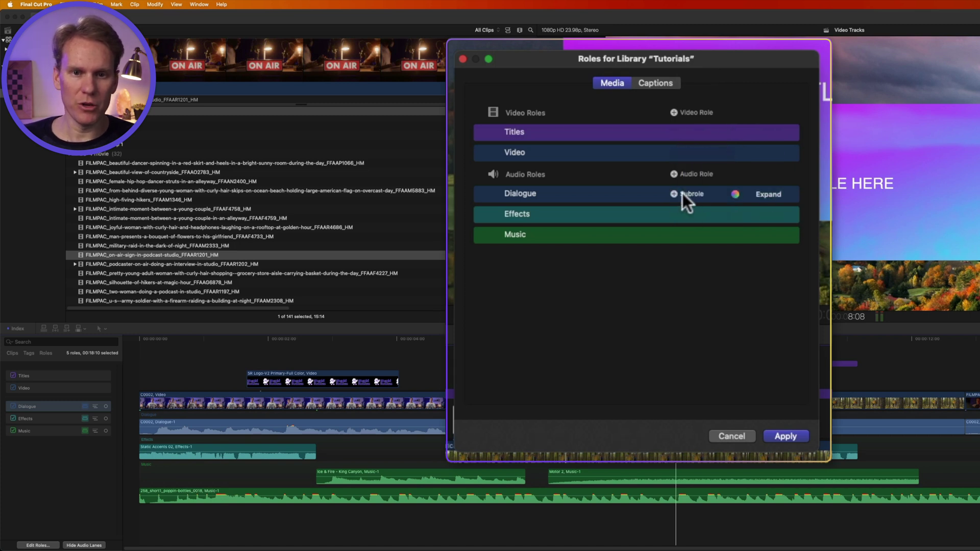
left_click(675, 194)
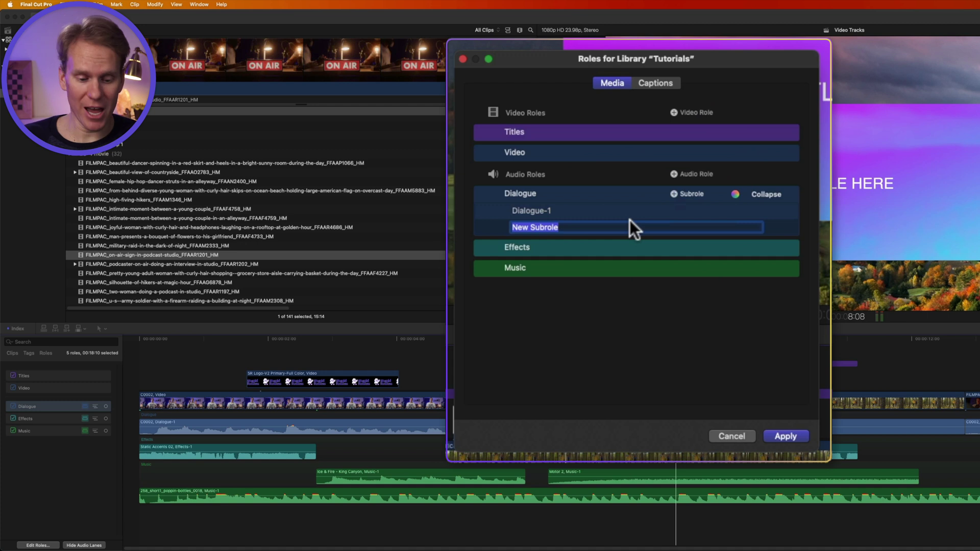
type("Dylan")
key("Return")
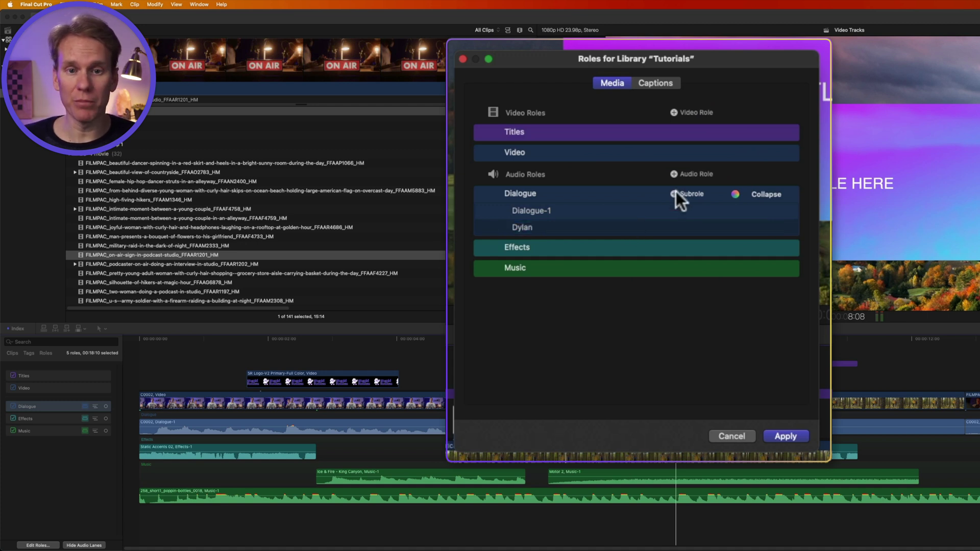
left_click(676, 194)
type("Leah")
key("Return")
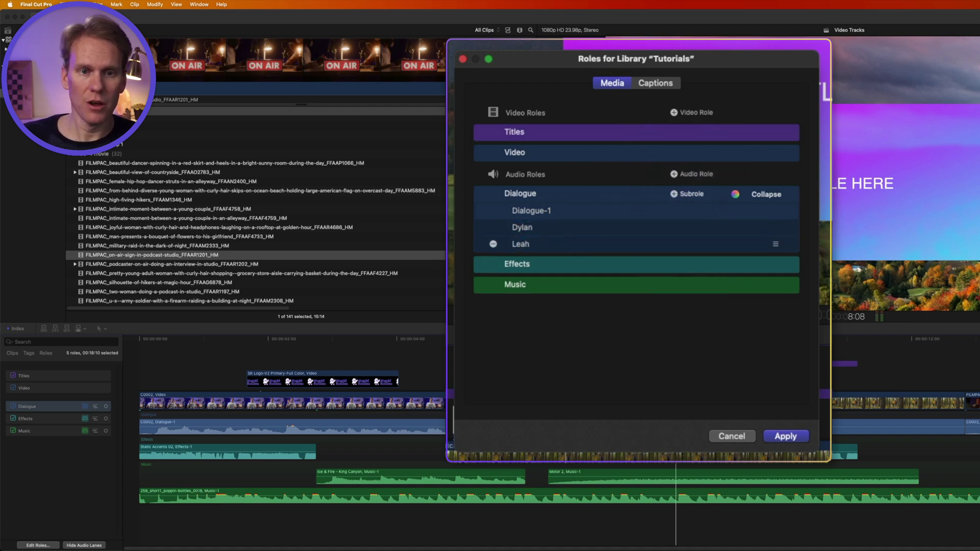
double_click(526, 226)
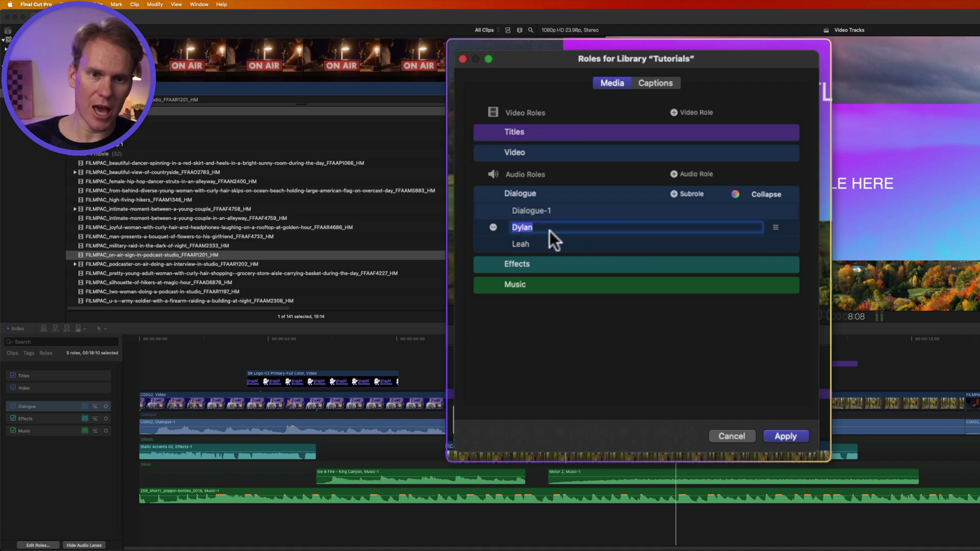
type("Adam")
key("Return")
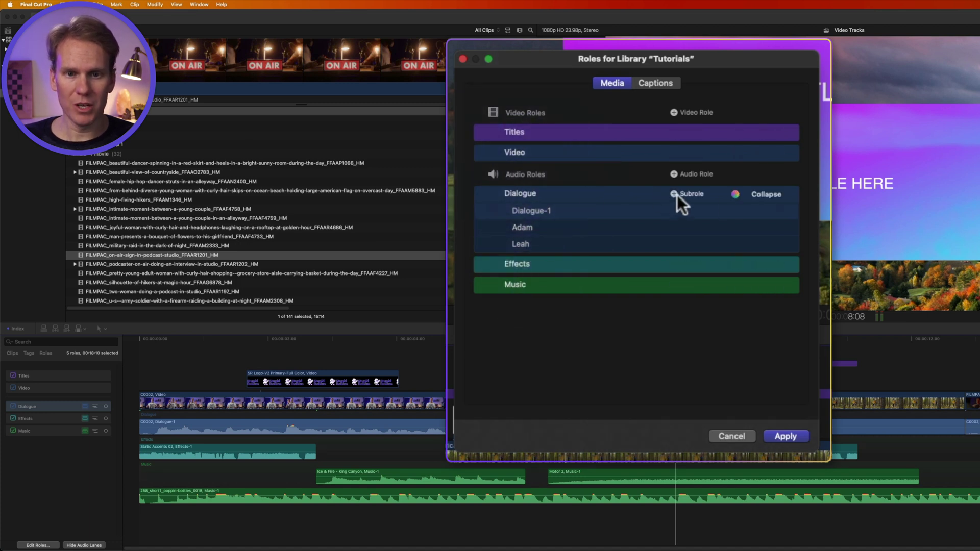
left_click(746, 195)
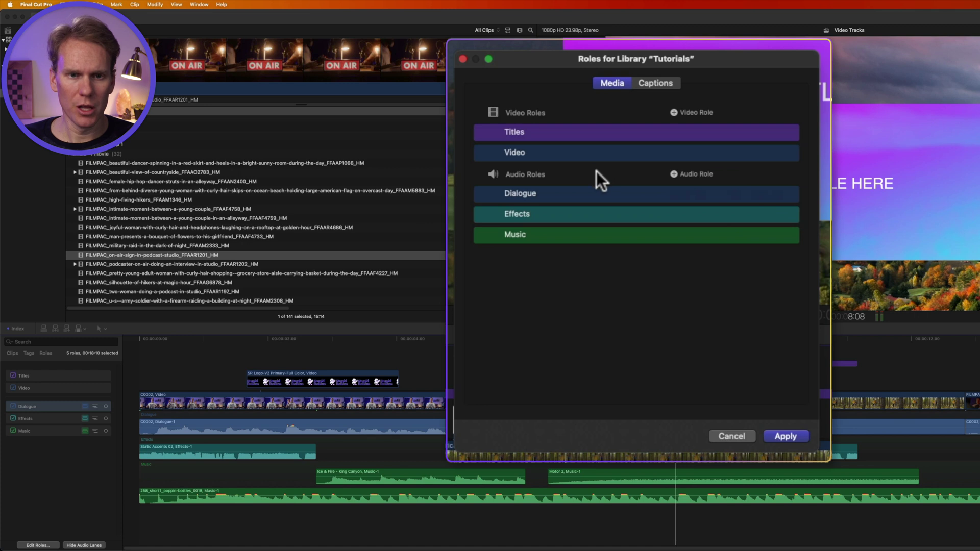
Create a new Images video role with subroles, including one named Pictures.
left_click(686, 113)
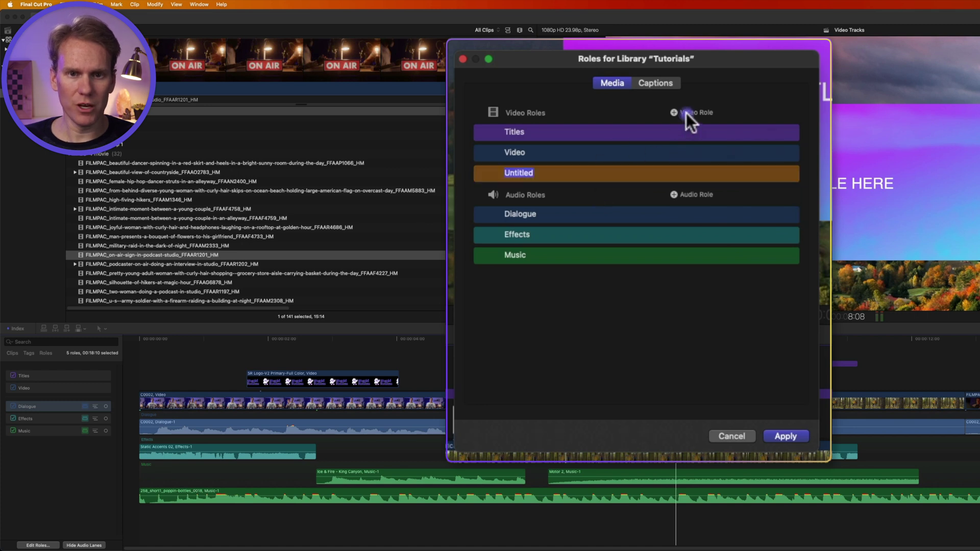
type("Images")
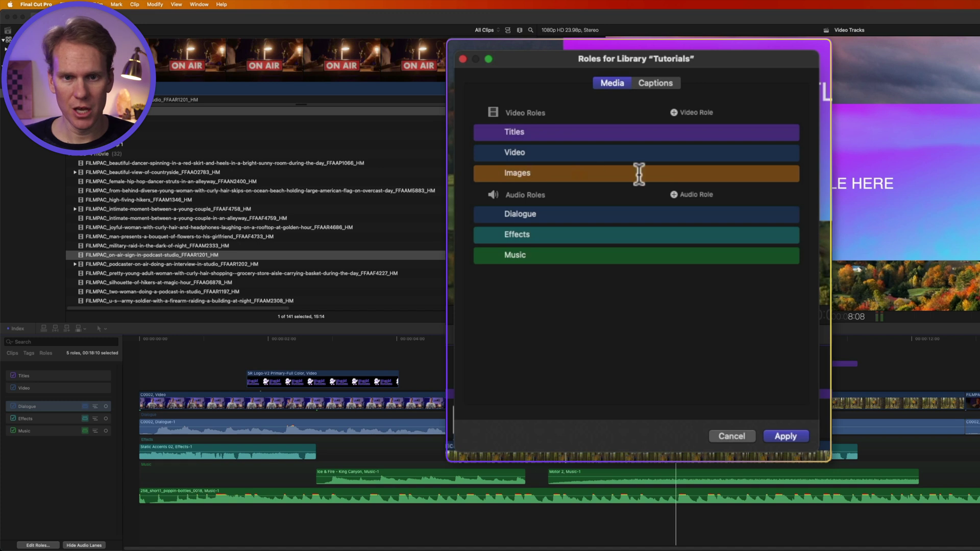
left_click(684, 174)
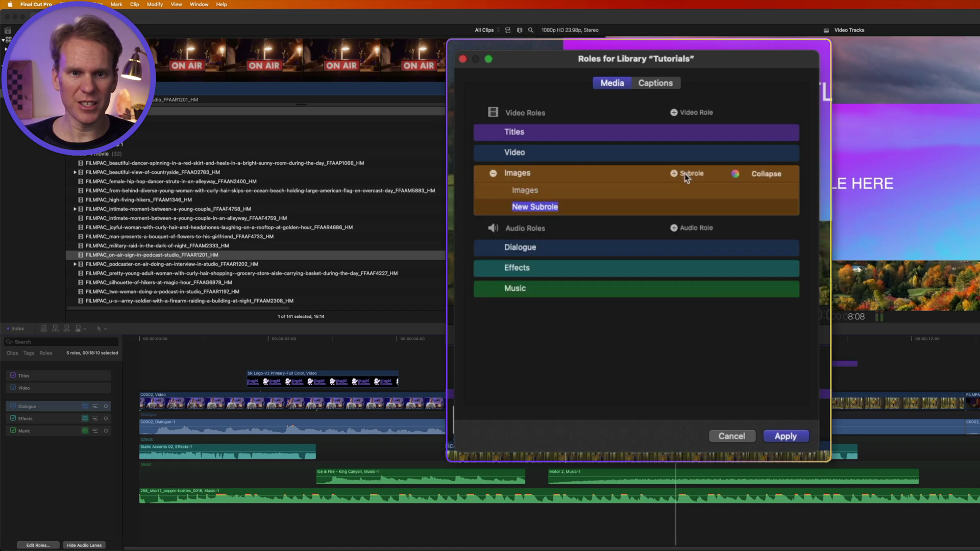
type("Logos")
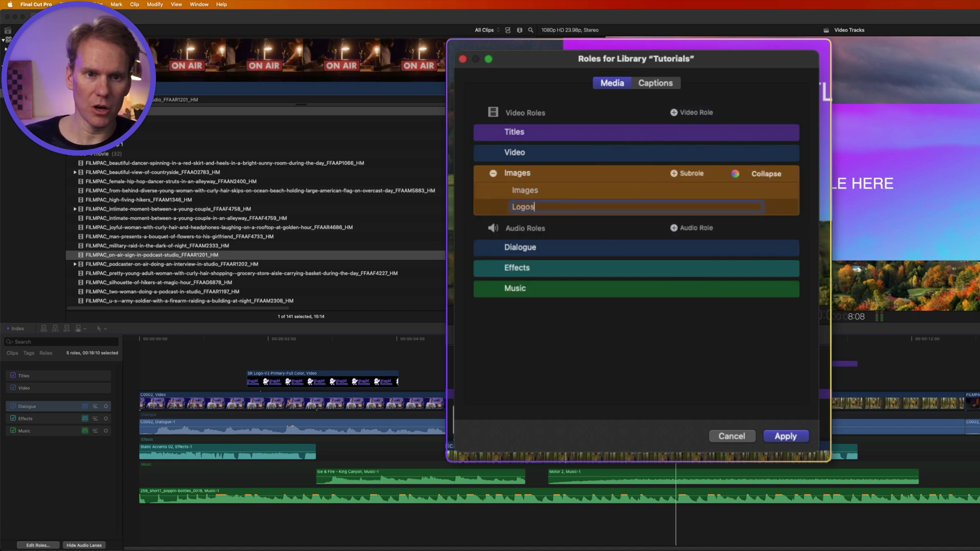
left_click(679, 174)
type("Pic")
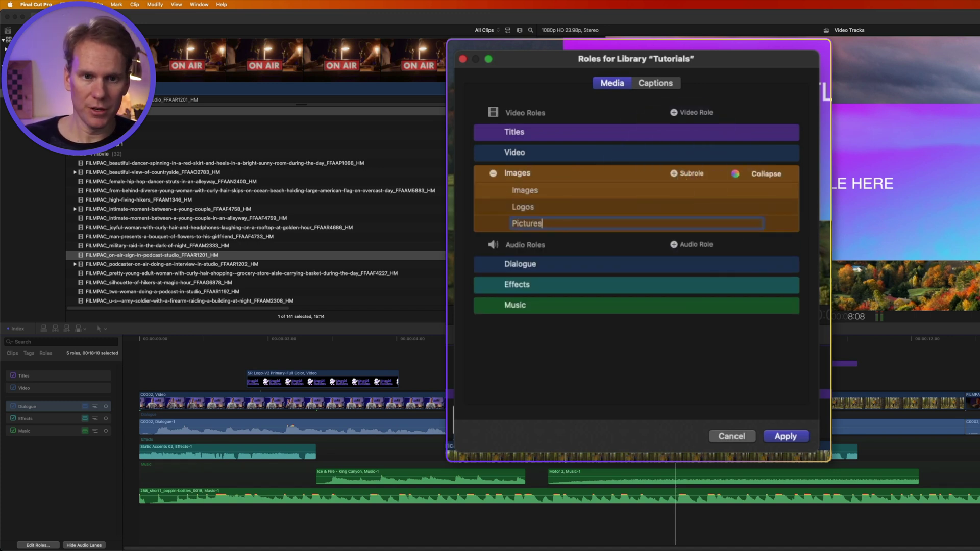
type("tures")
key("Return")
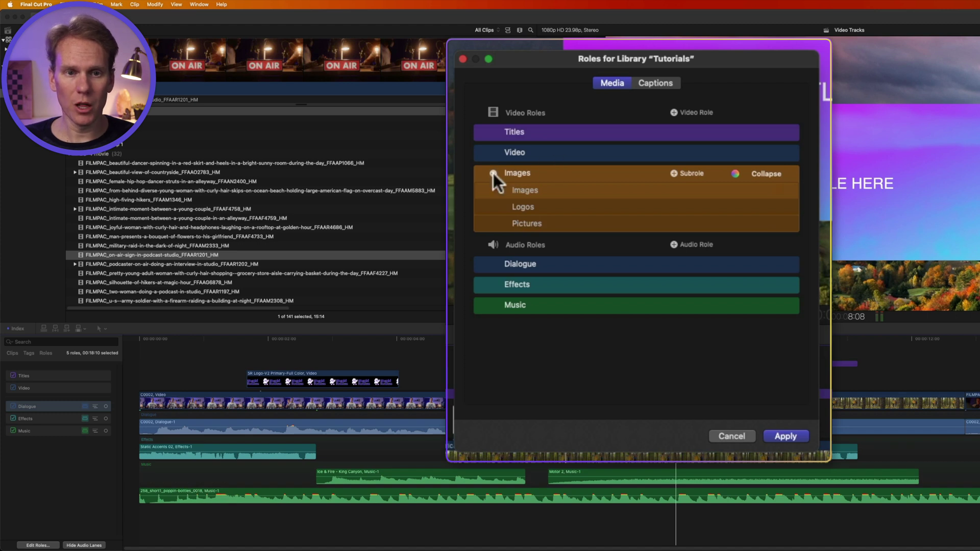
Delete the Images role, discard a new untitled audio role, and apply the role changes.
left_click(494, 174)
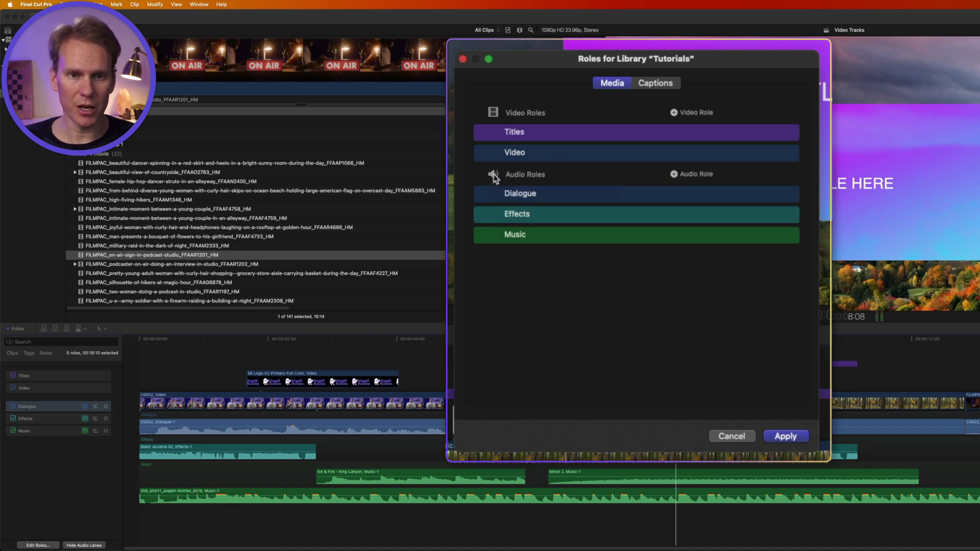
left_click(674, 174)
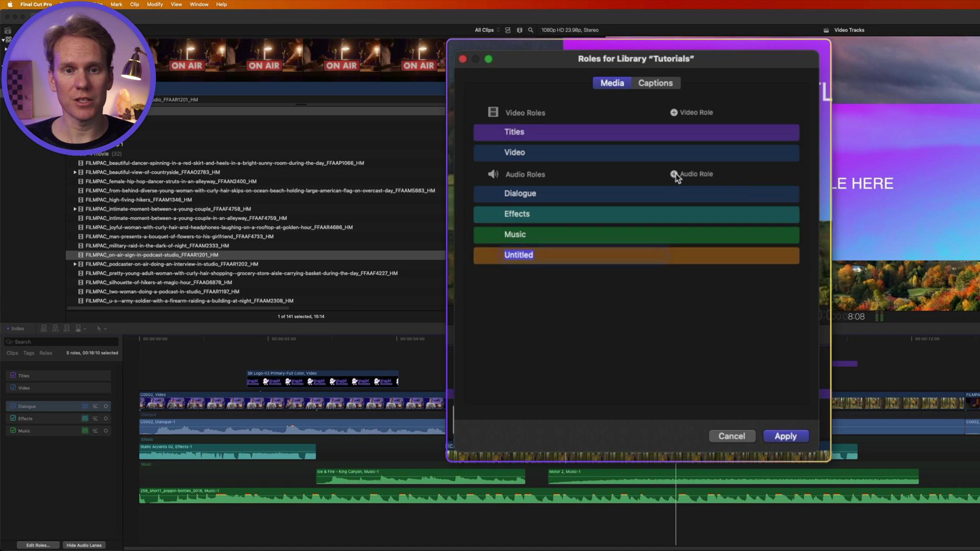
key("super+z")
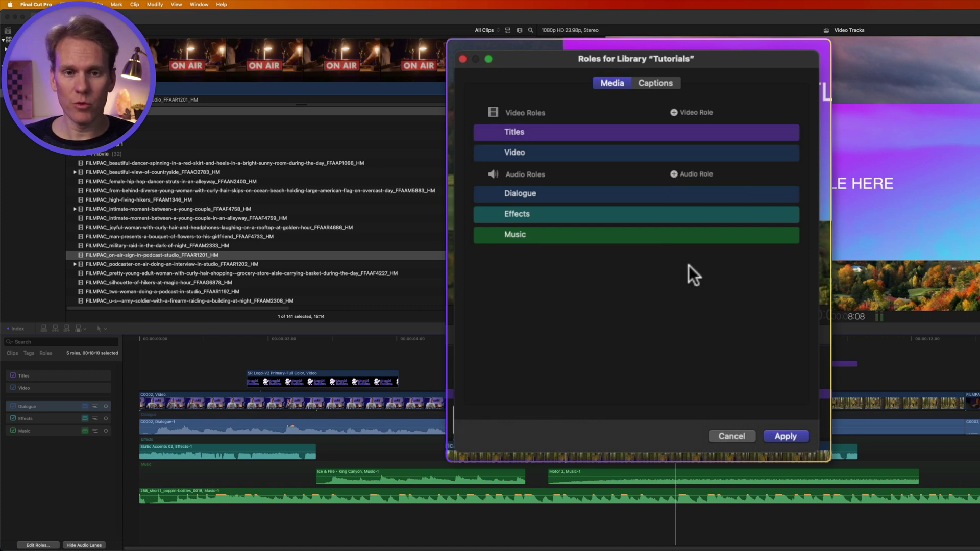
left_click(785, 436)
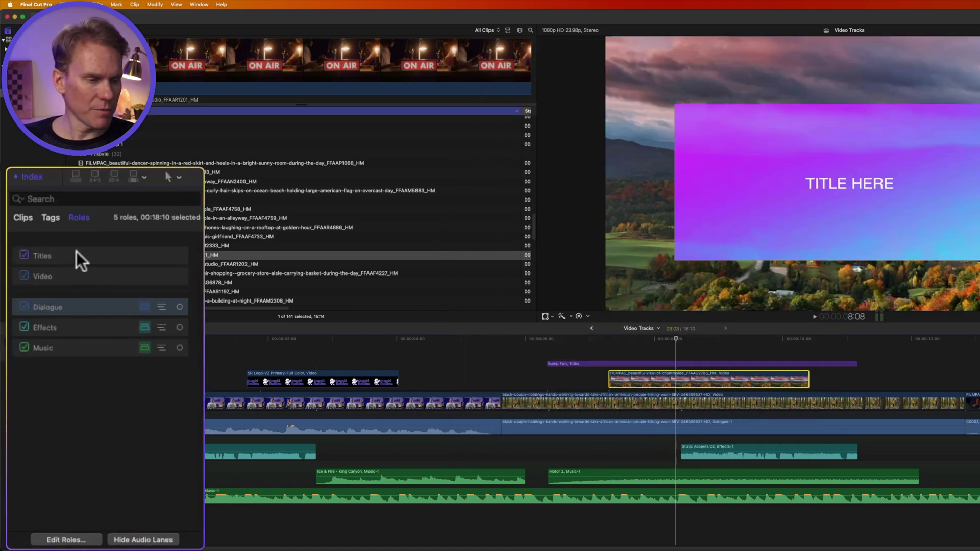
Select Titles and Video clips, toggle the Video role off and on, and drag Effects above Dialogue.
left_click(55, 375)
left_click(92, 276)
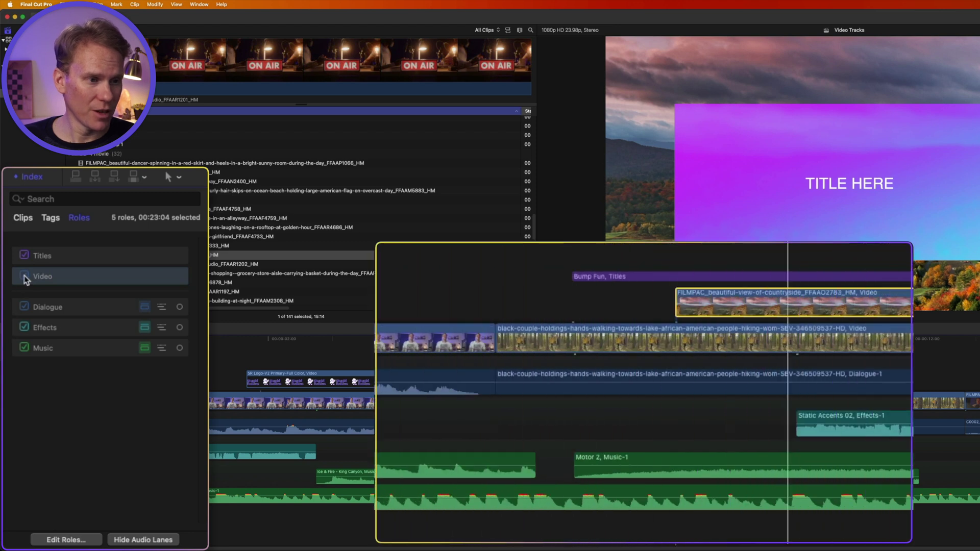
left_click(24, 276)
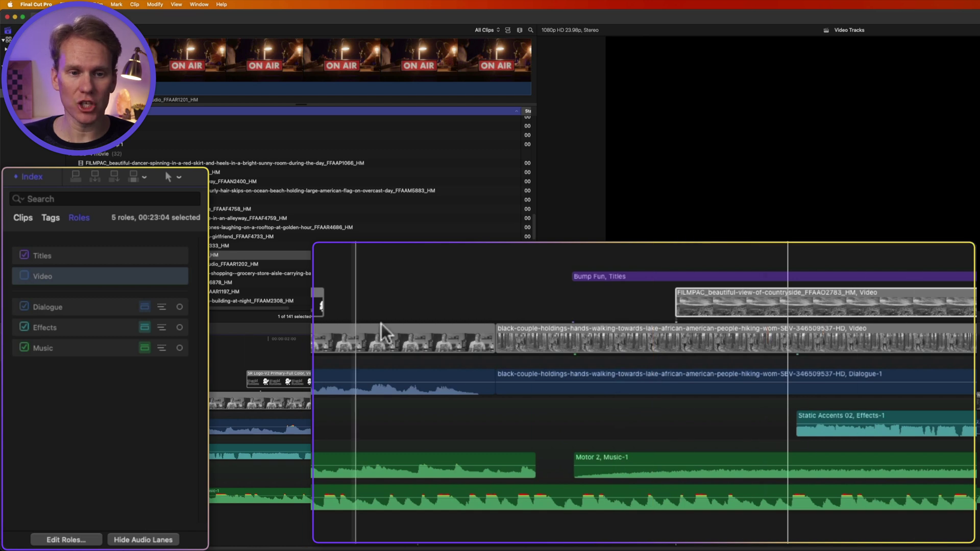
left_click(24, 275)
left_click(23, 307)
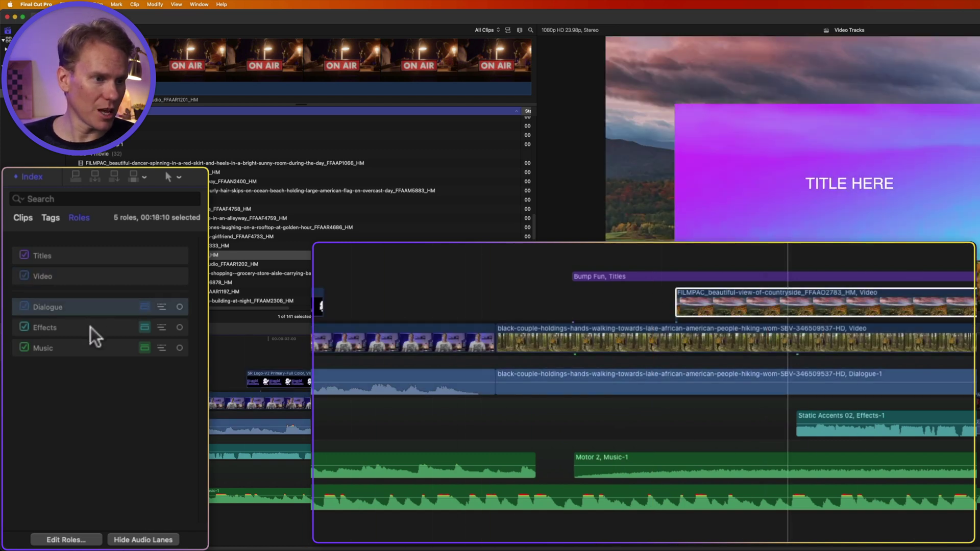
mouse_move(90, 326)
left_mouse_down()
mouse_move(81, 291)
mouse_move(87, 330)
left_mouse_up()
Show separate audio lanes for the Music, Effects and Dialogue roles.
left_click(144, 539)
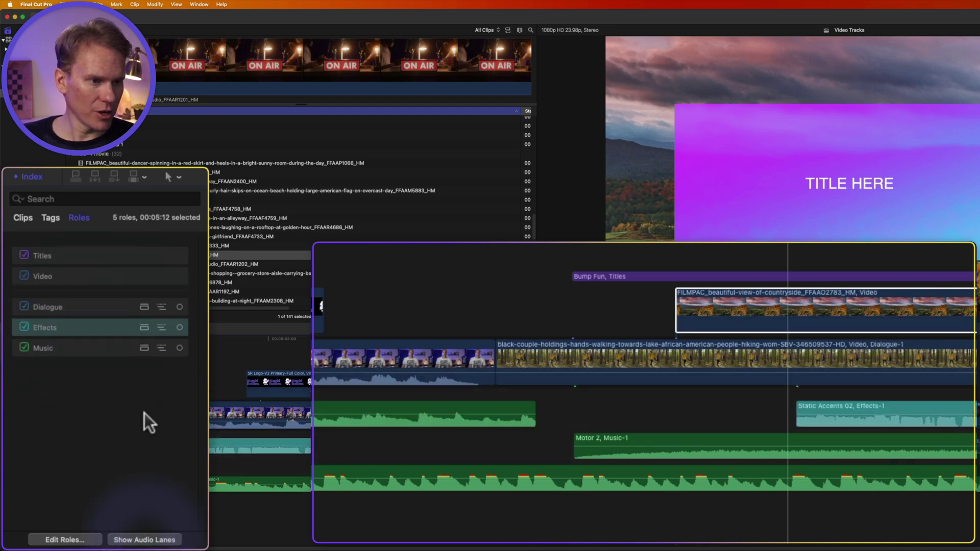
left_click(132, 308)
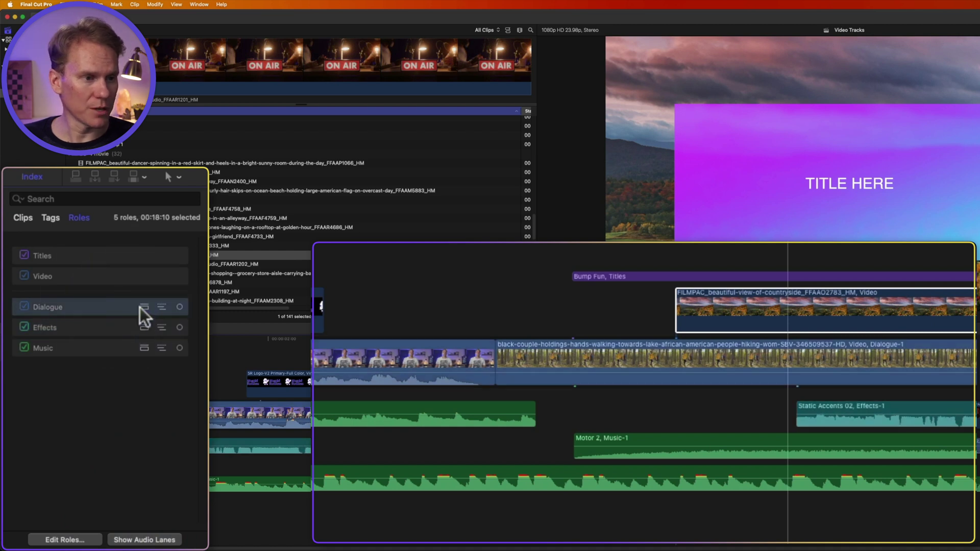
left_click(145, 349)
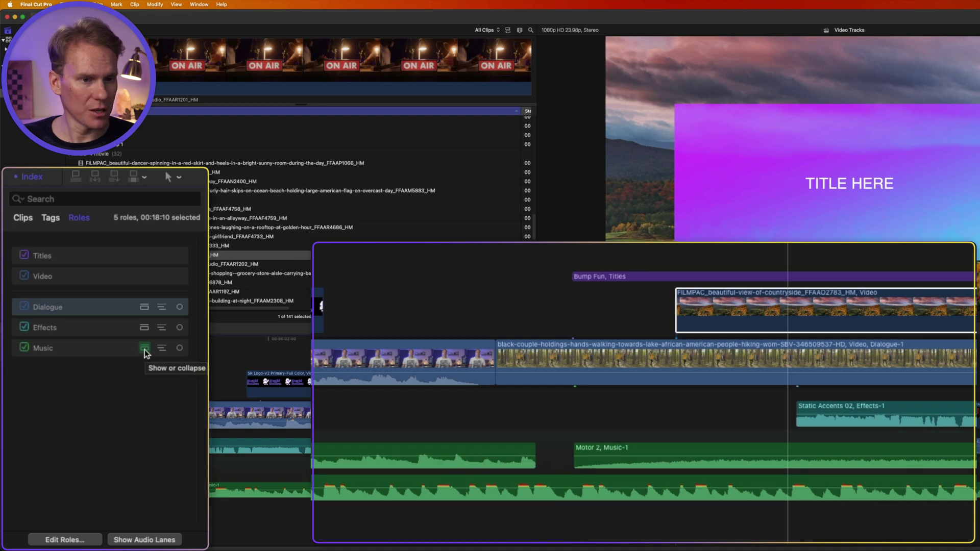
left_click(144, 328)
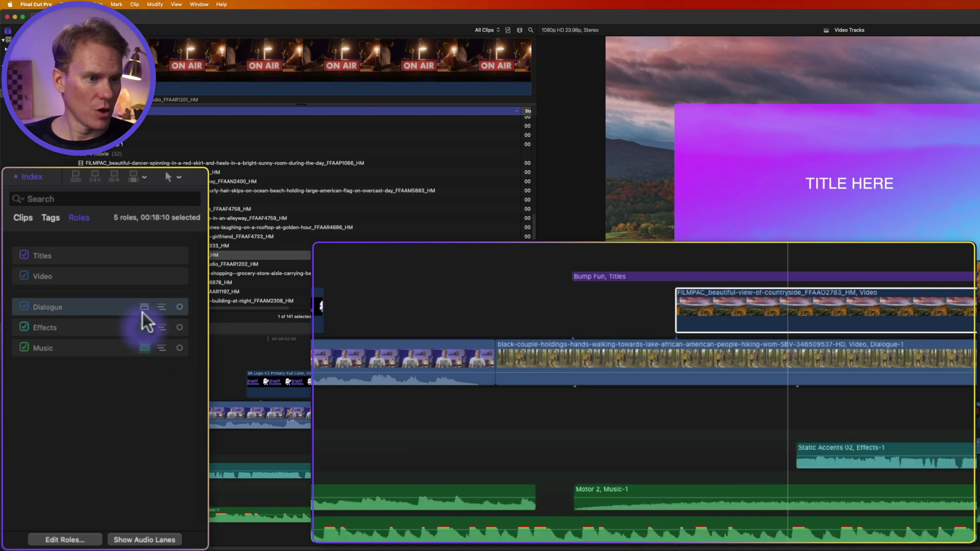
left_click(144, 307)
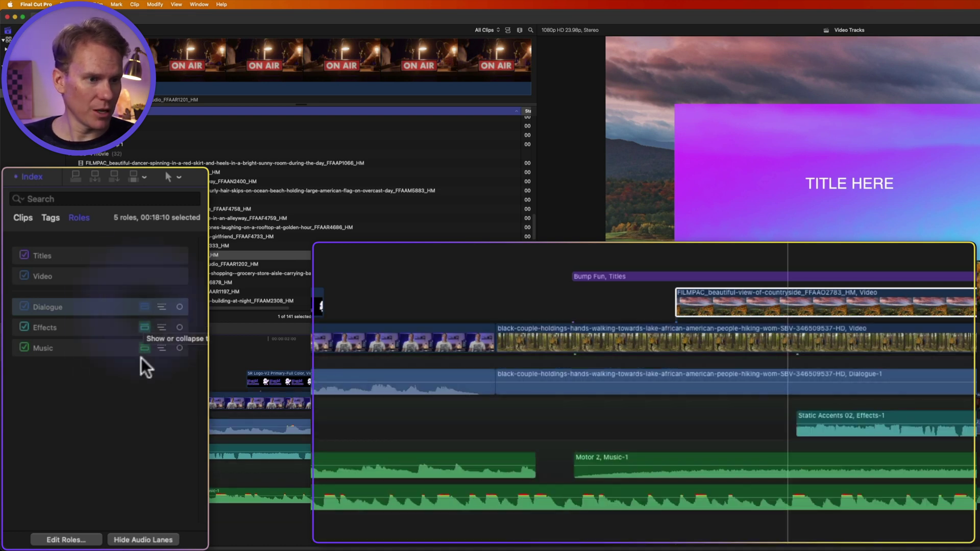
Reveal and hide Dialogue's subroles, then focus the timeline on Dialogue, Effects and Music in turn.
left_click(162, 308)
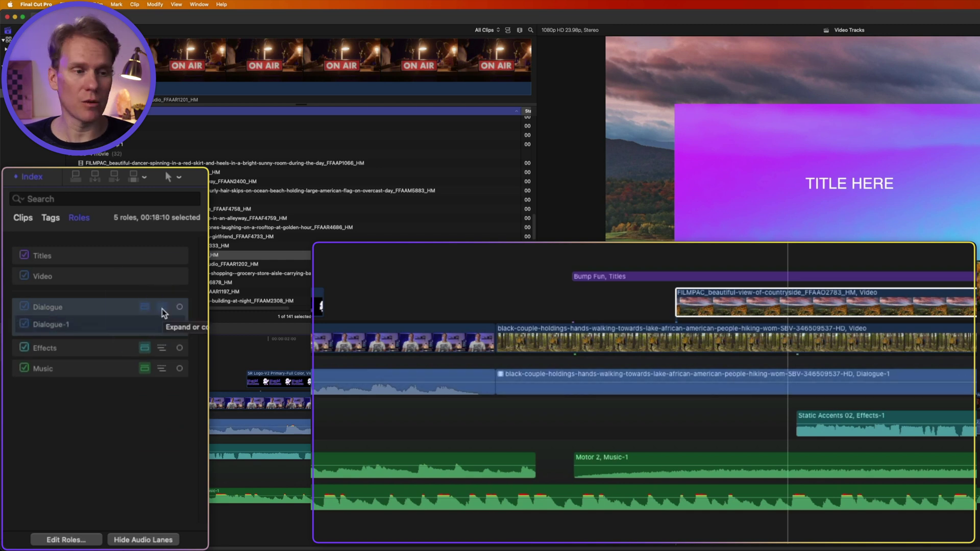
left_click(162, 309)
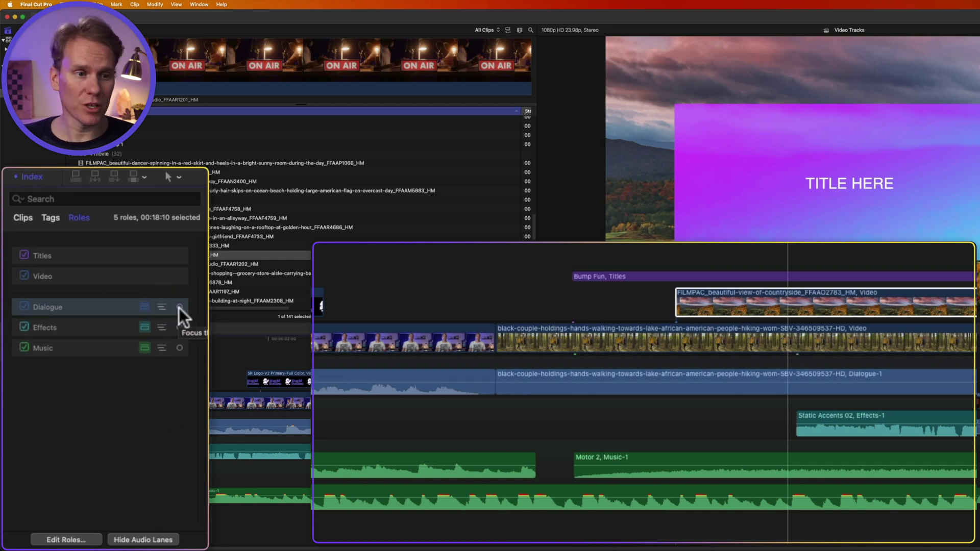
left_click(179, 307)
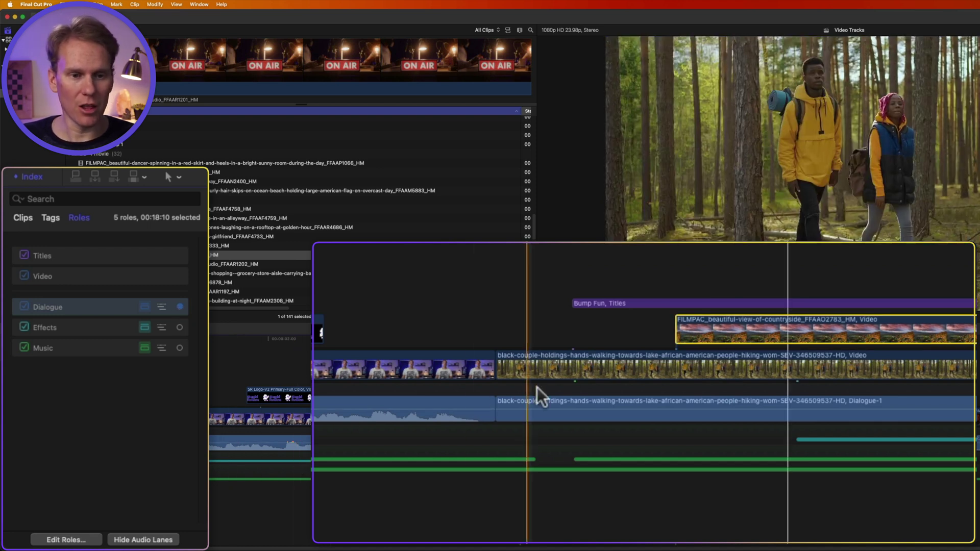
left_click(179, 327)
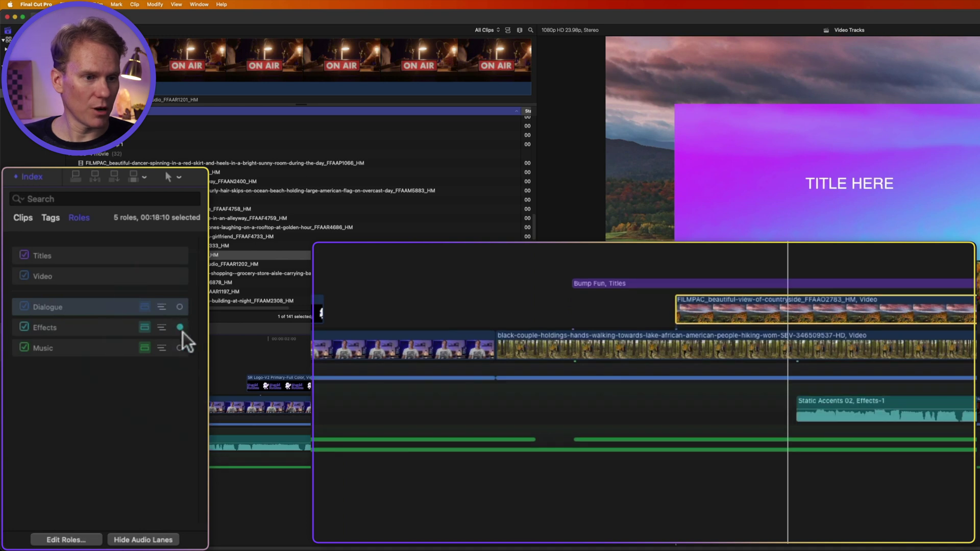
left_click(180, 348)
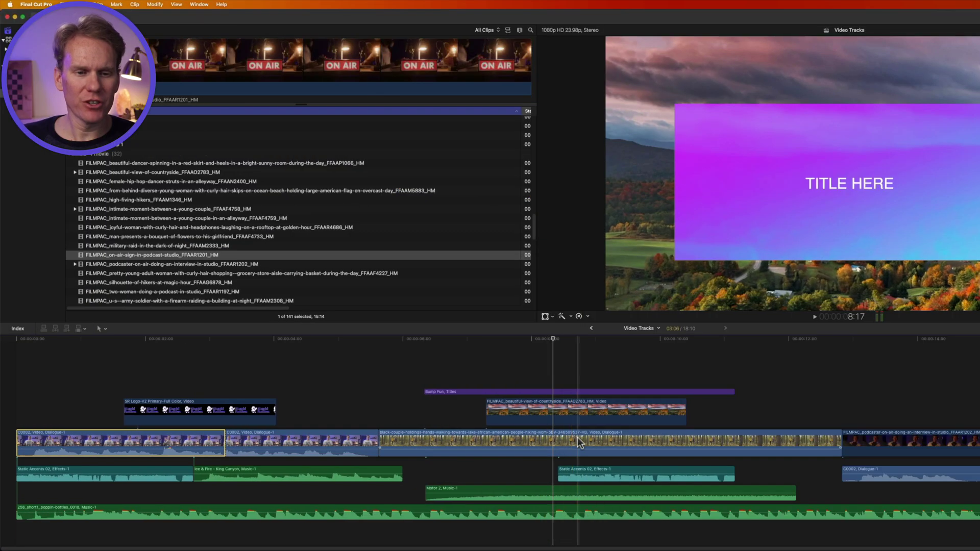
Drag the forest hiking clip out and drop it earlier in the primary storyline.
left_click_drag(578, 437, 524, 439)
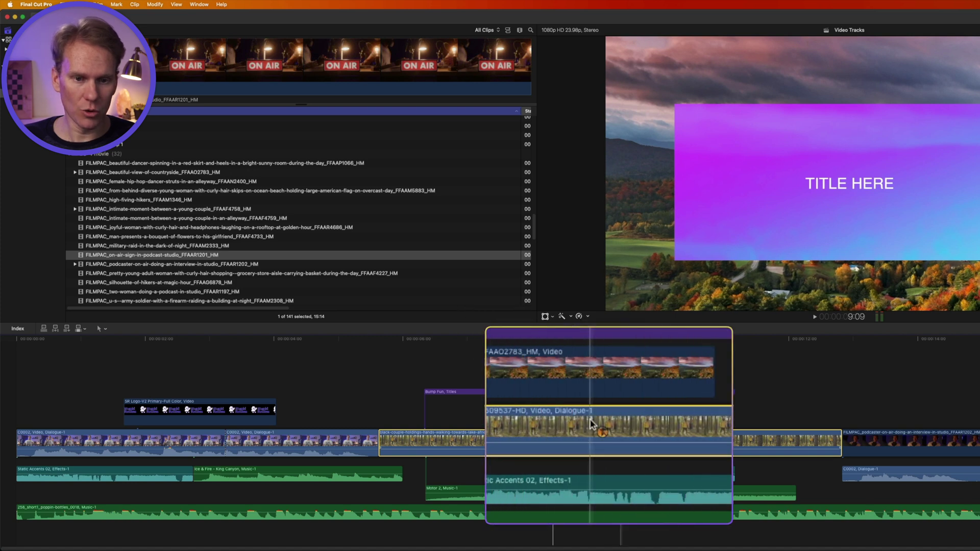
left_click_drag(595, 431, 271, 448)
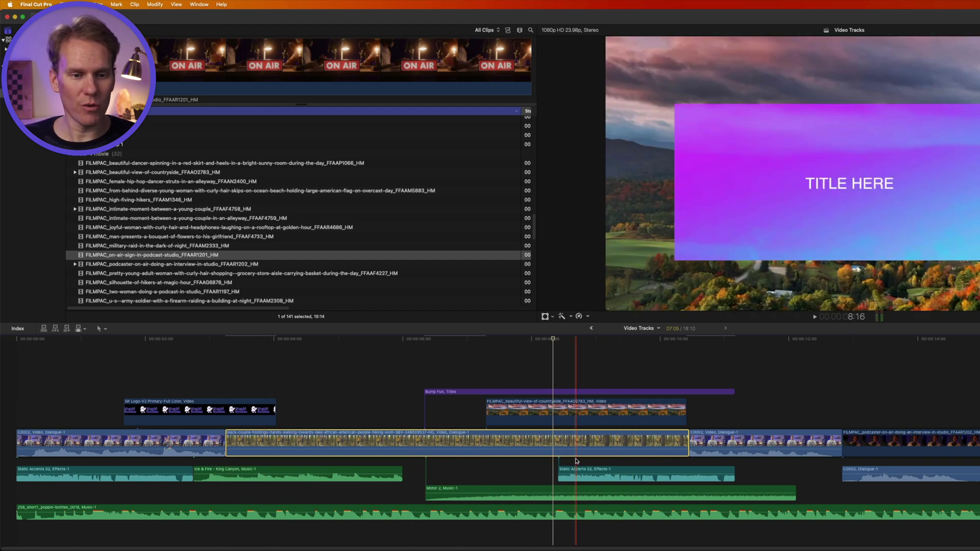
Undo the move, then slip the forest clip's footage with the Trim tool, keeping connected clips in place.
key("super+z")
key("super+z")
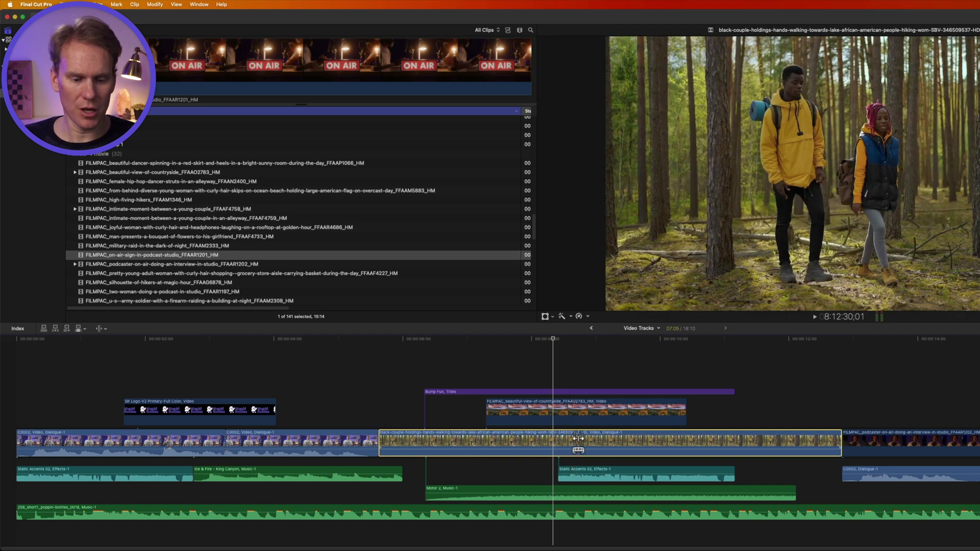
key("t")
left_click_drag(580, 440, 616, 441)
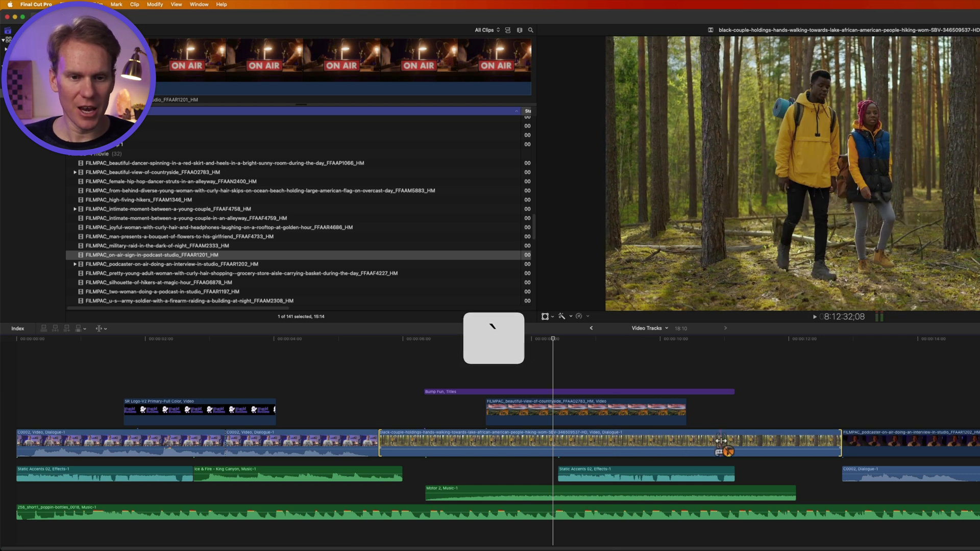
left_click_drag(724, 442, 573, 443)
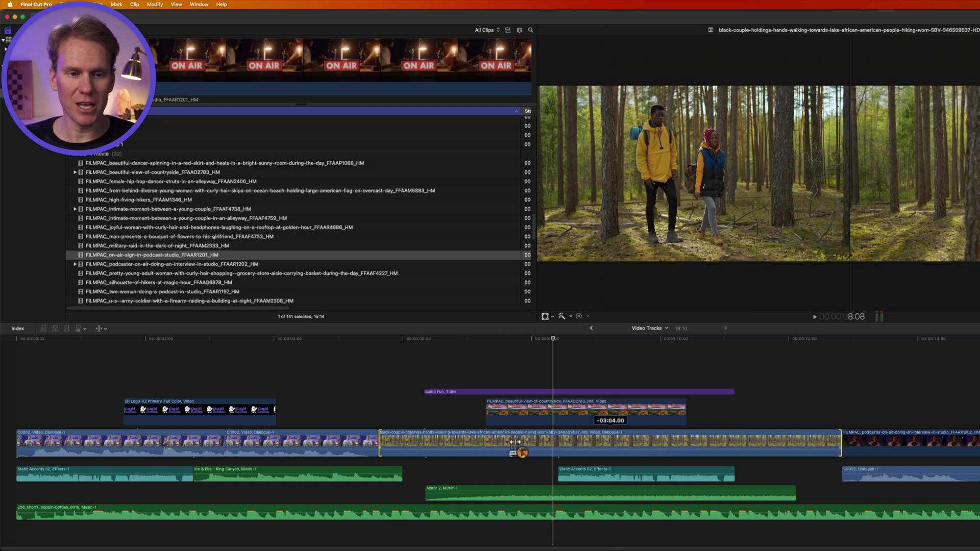
left_click_drag(480, 444, 481, 444)
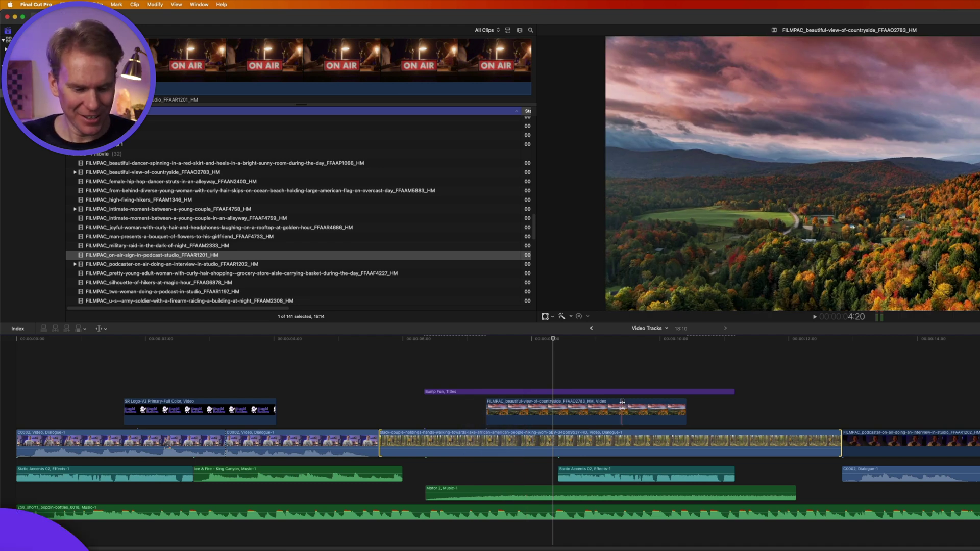
key("a")
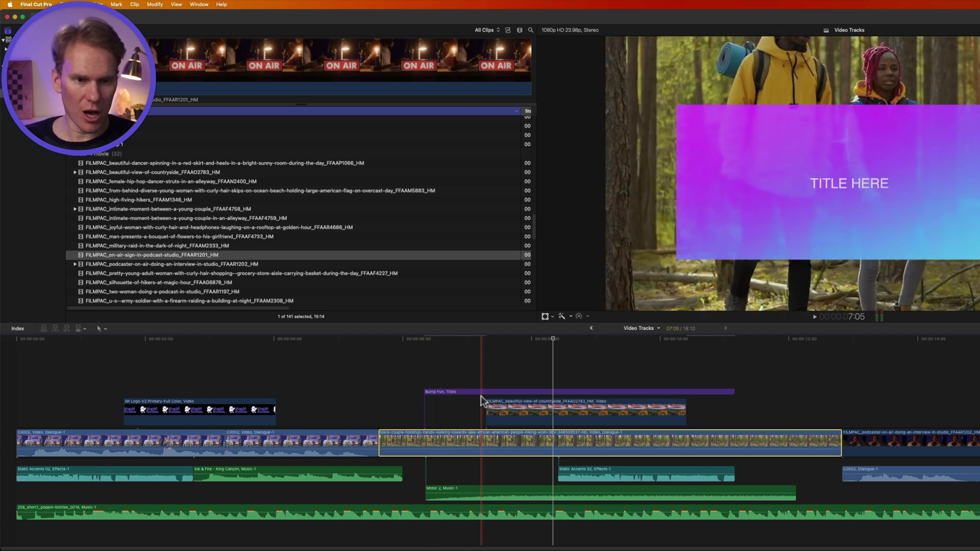
Move the Bump Fun title's connection point with Option-Command-click.
left_click(474, 392, "alt+super")
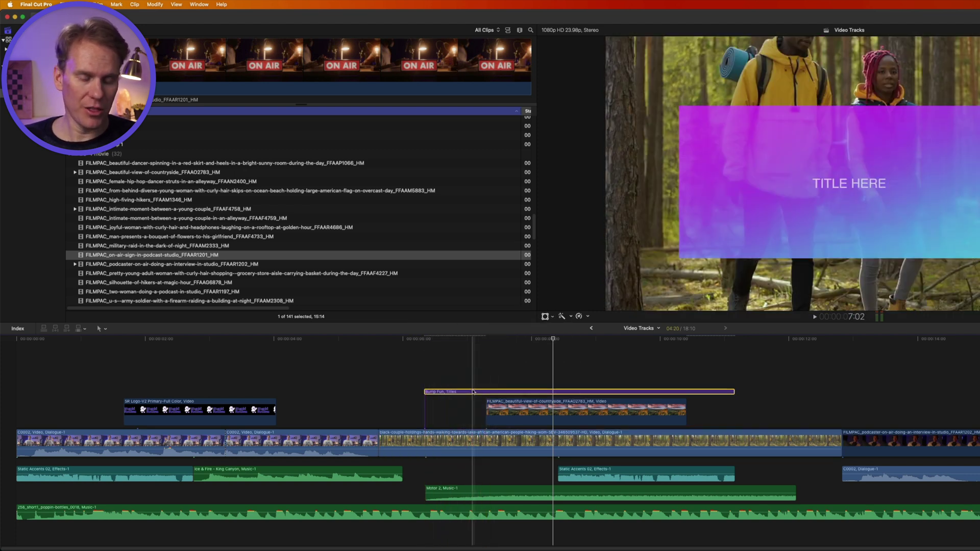